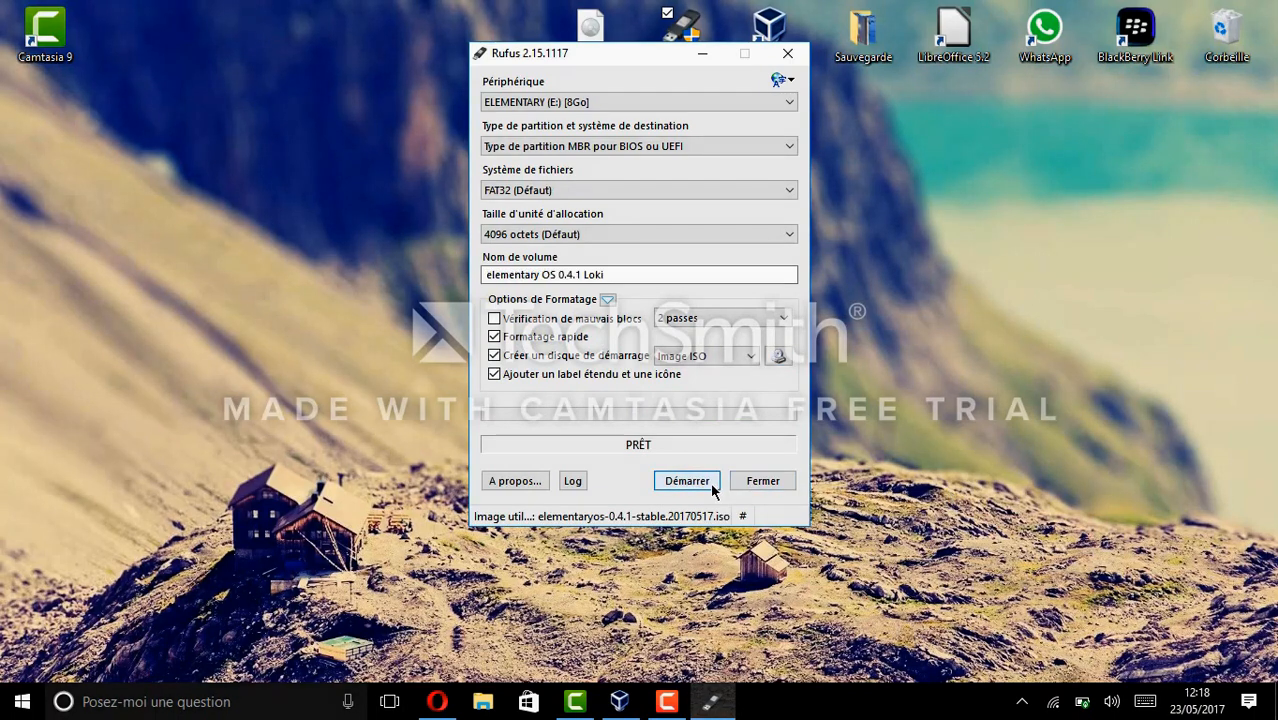
Write the elementary OS image to the USB drive in ISO Image mode, accept the erase, then close Rufus.
left_click(687, 481)
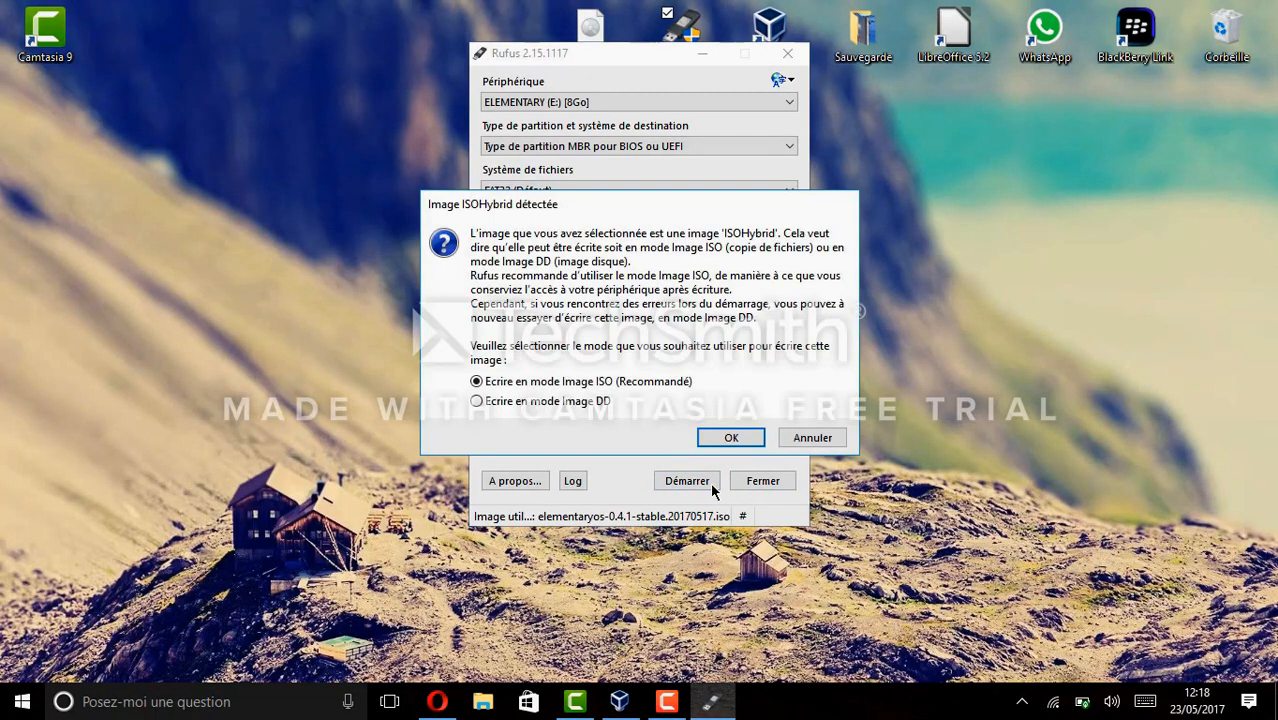
left_click(731, 440)
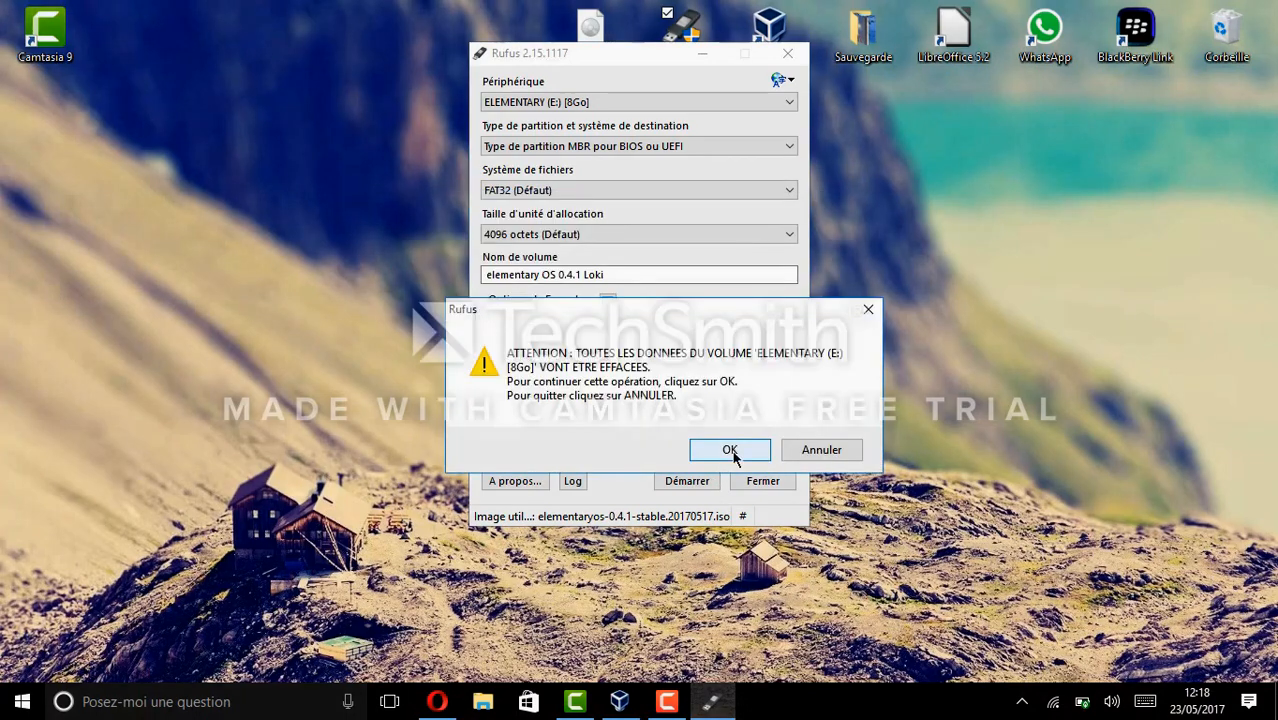
left_click(730, 450)
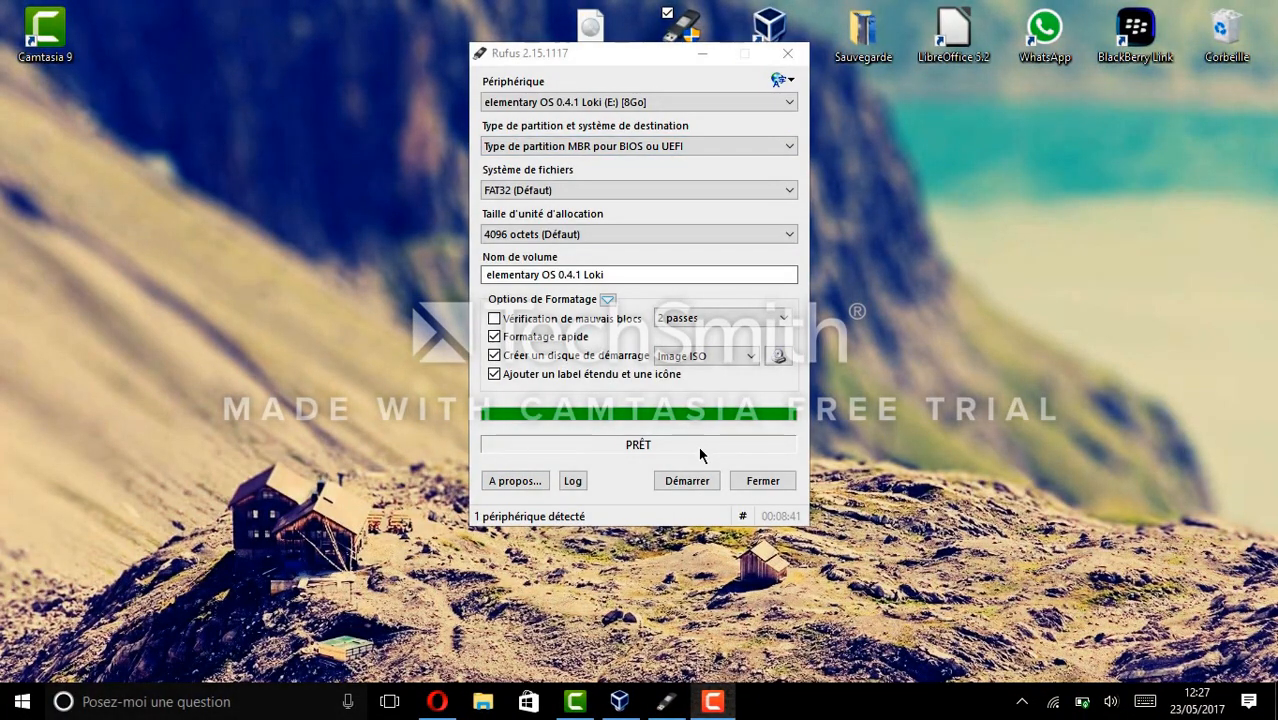
left_click(755, 487)
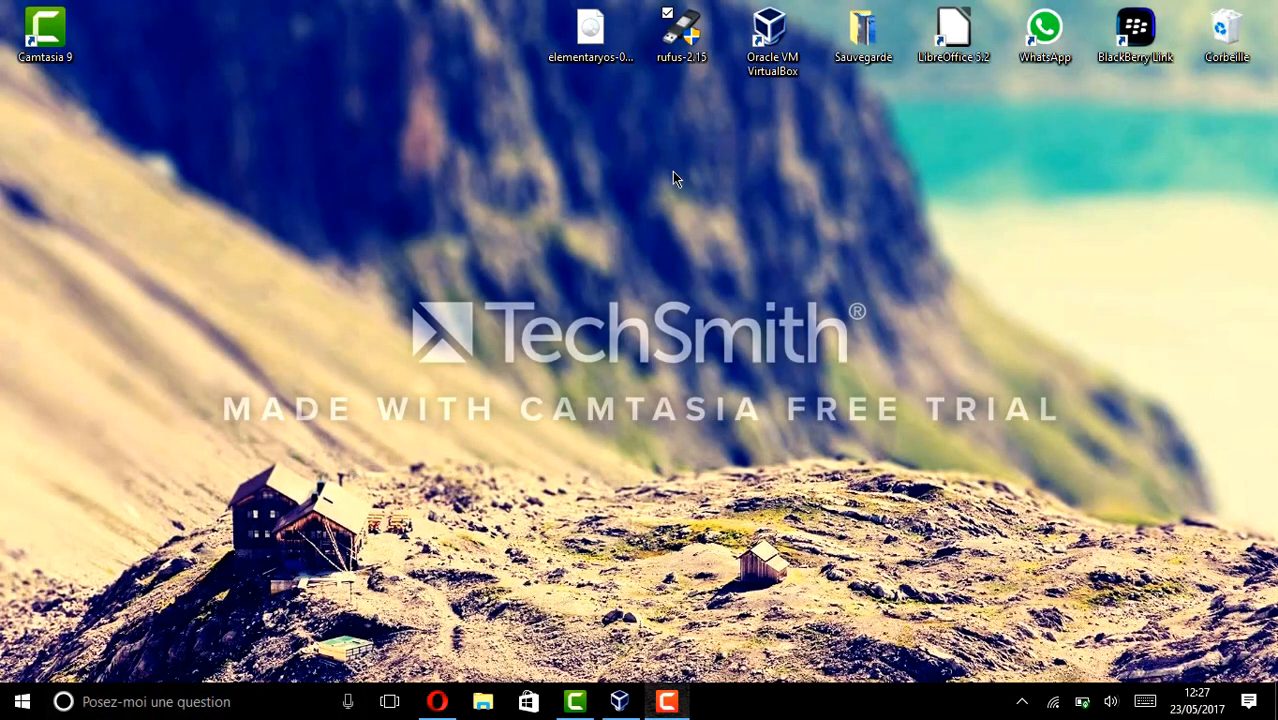
Launch the Oracle VM VirtualBox Manager from its desktop shortcut and taskbar icon.
left_click(772, 68)
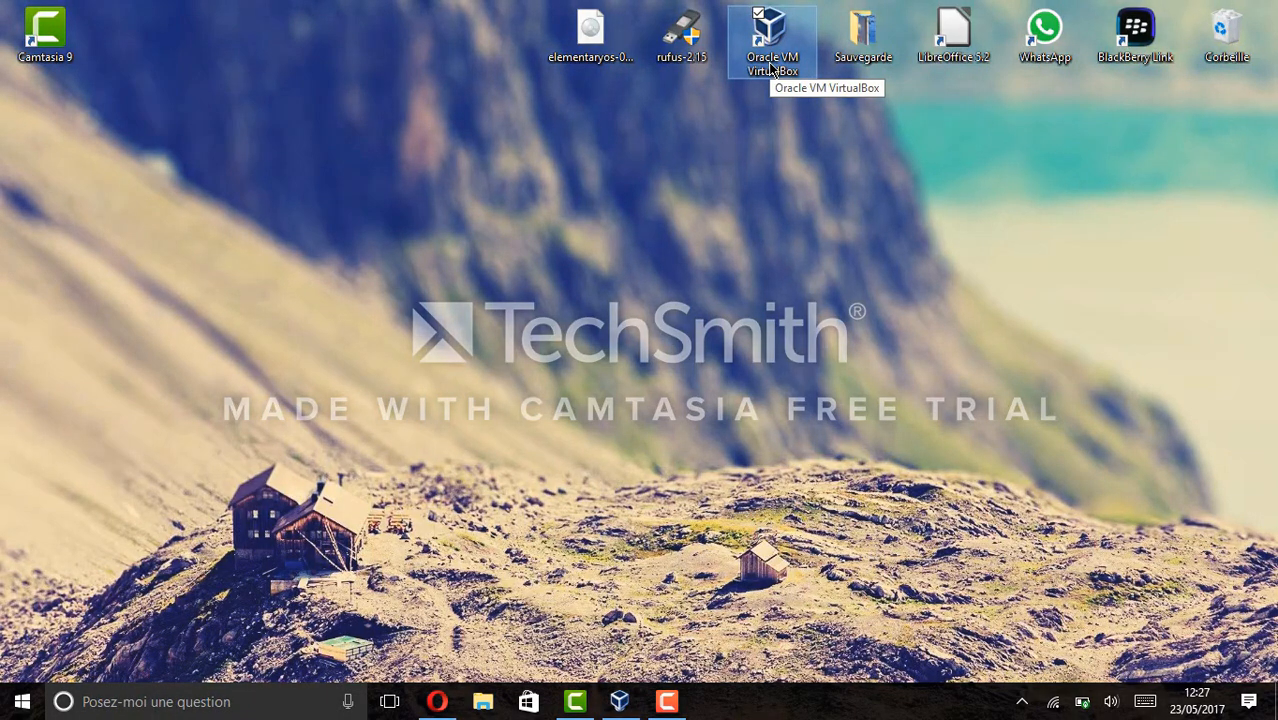
left_click(617, 703)
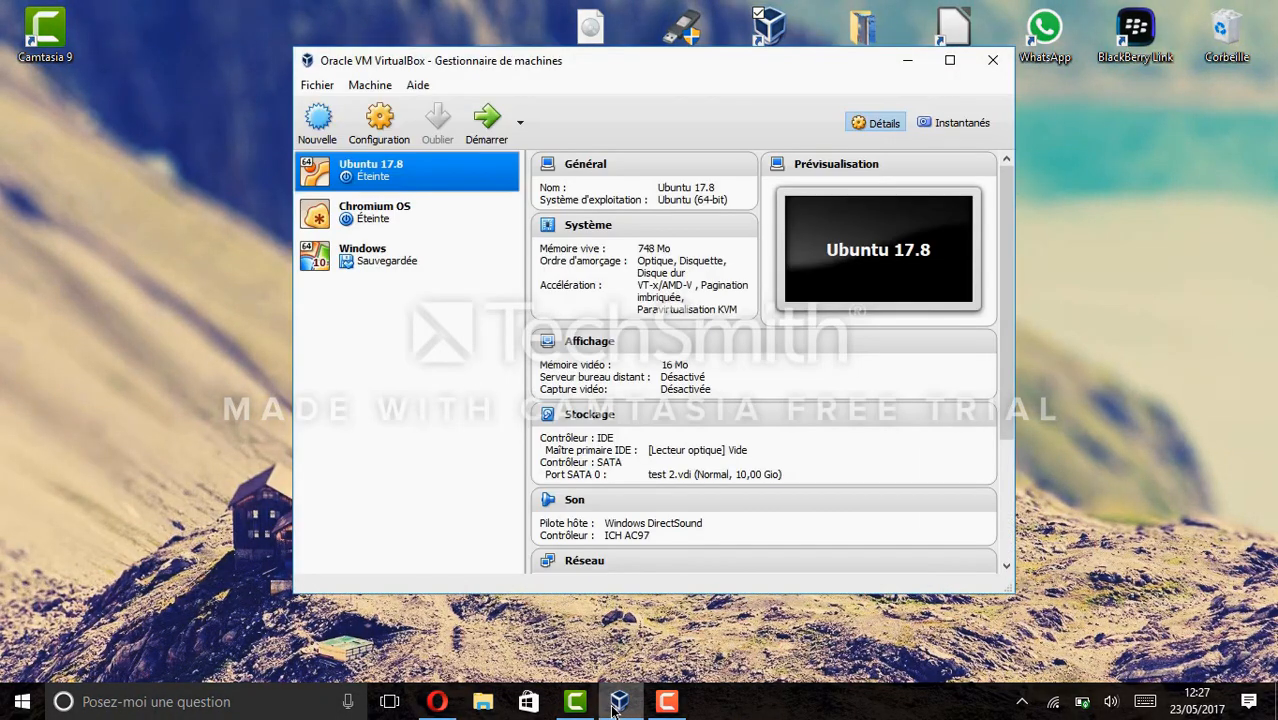
left_click(357, 142)
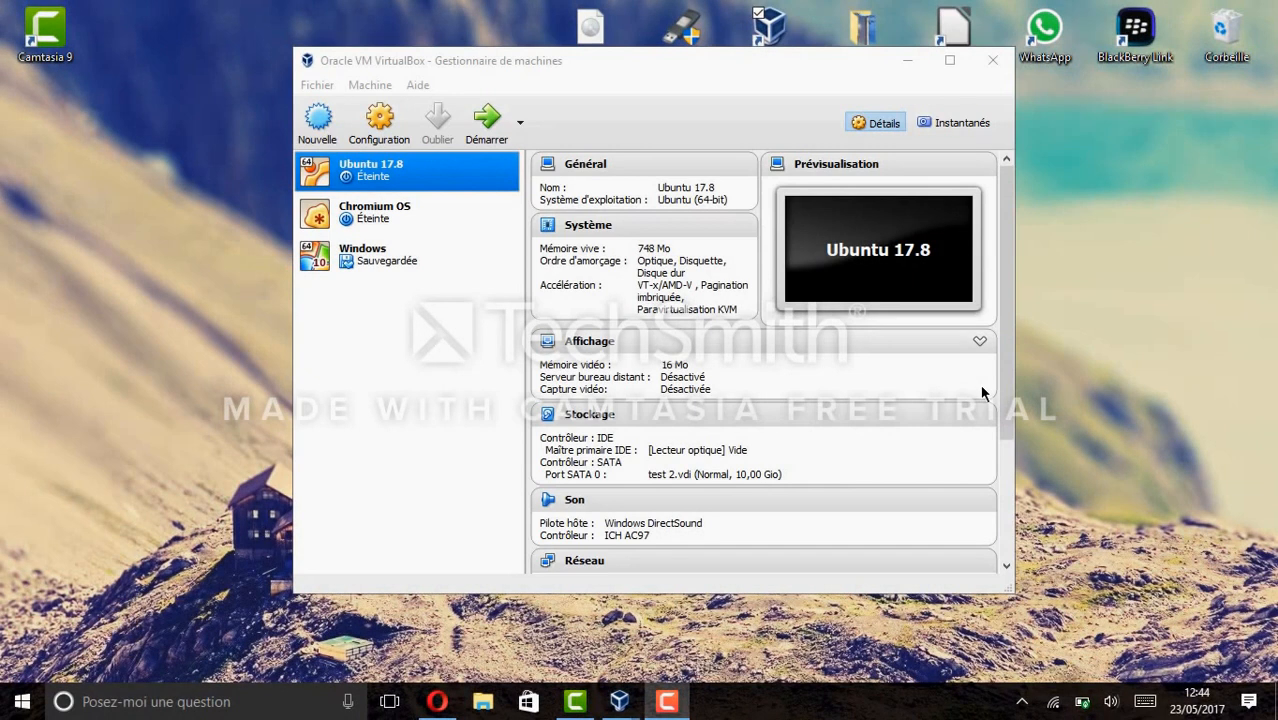
Start a new VM named 'Elementary oS' with type Linux and version Other Linux (64-bit).
left_click(316, 120)
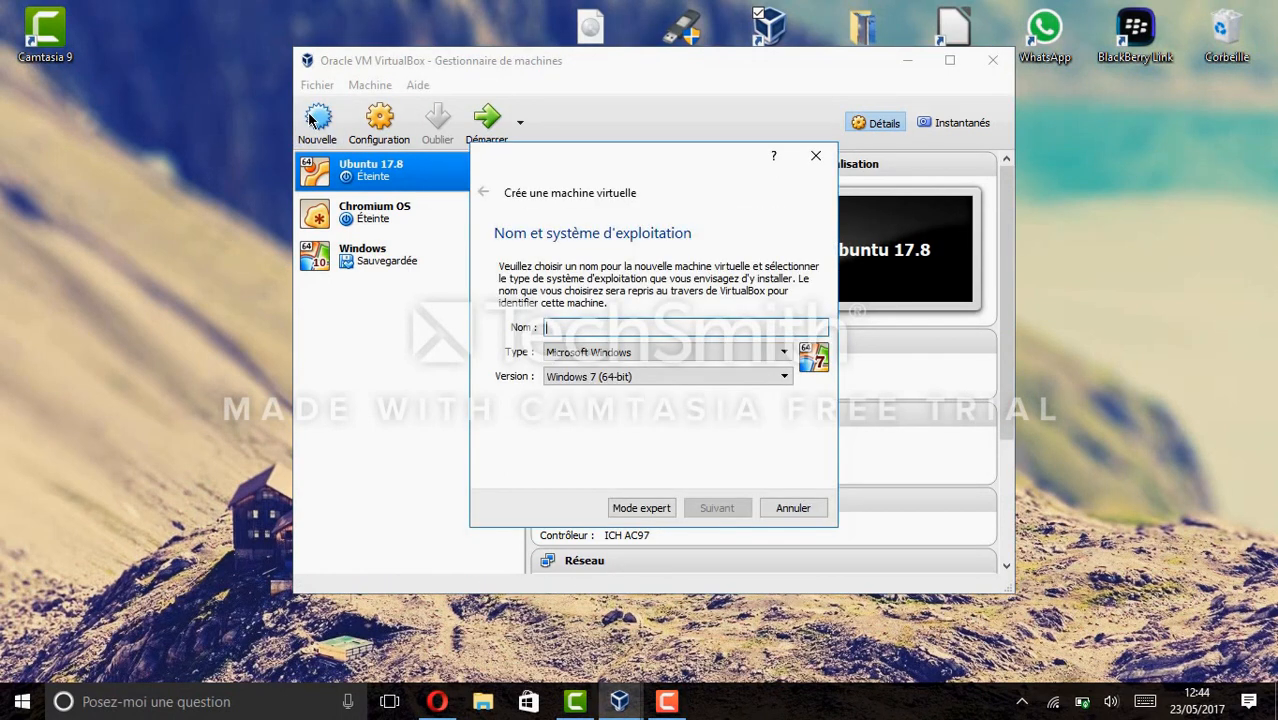
left_click(682, 352)
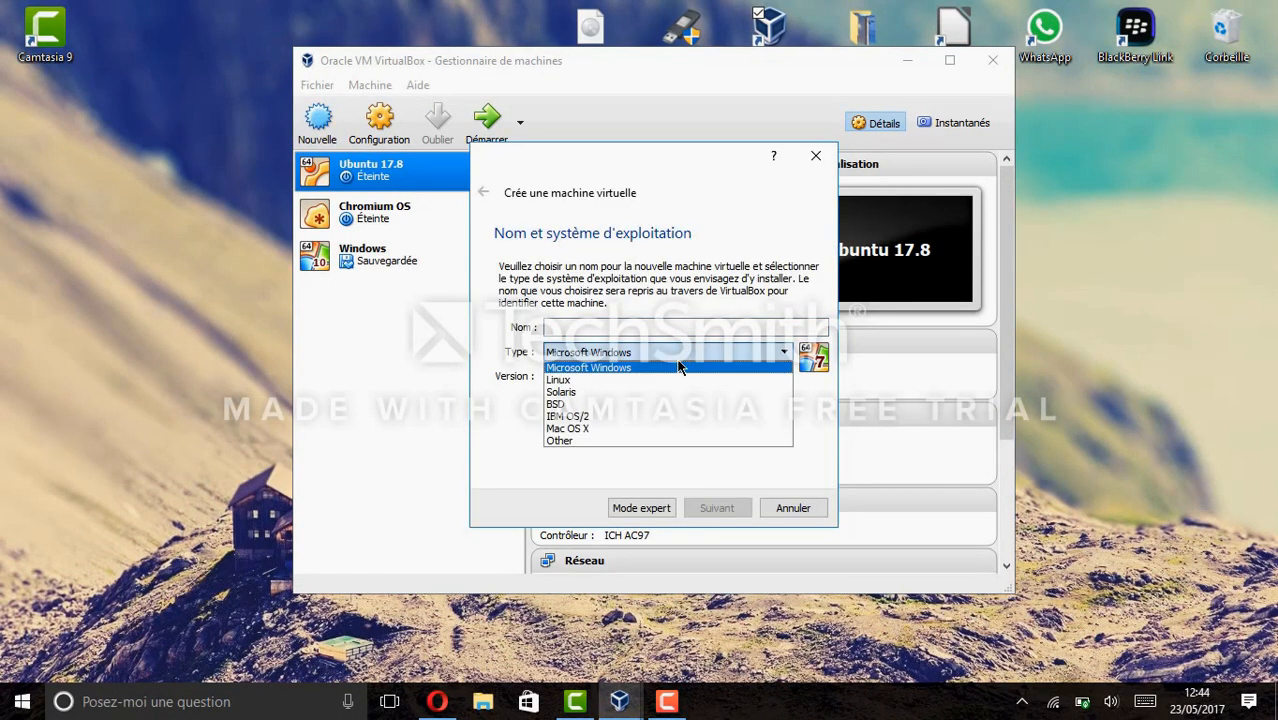
left_click(670, 381)
left_click(671, 386)
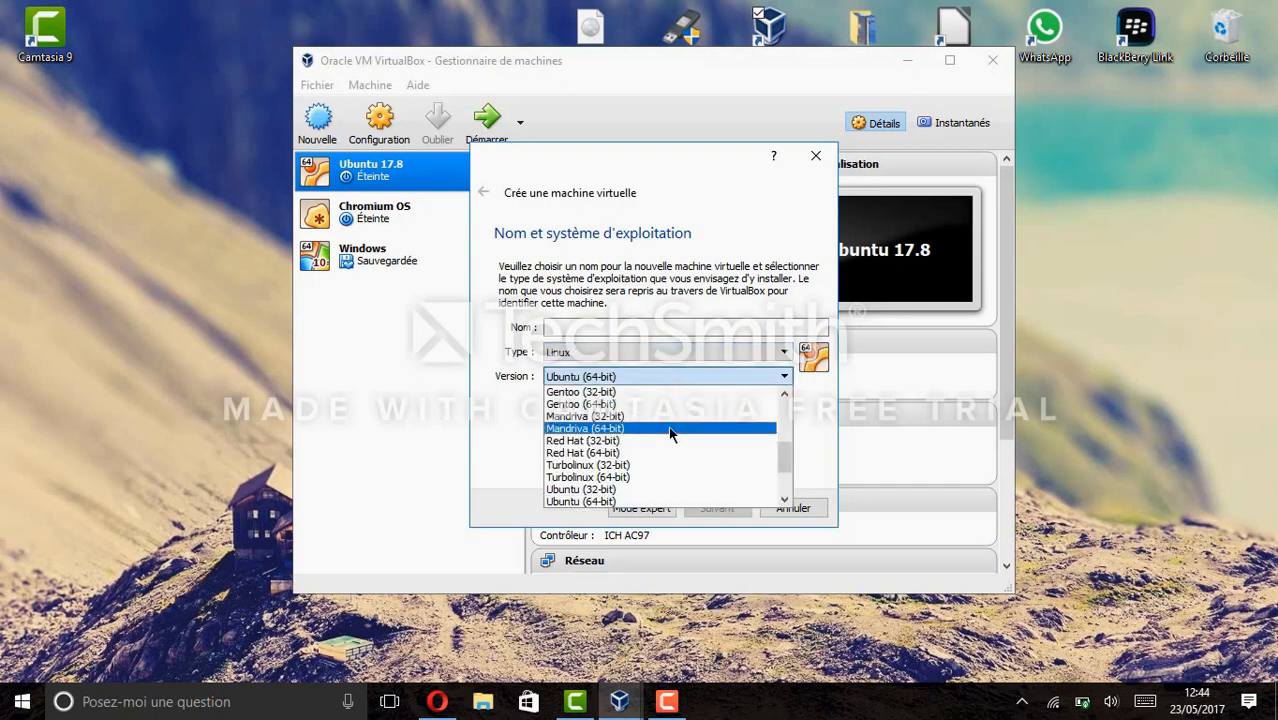
scroll(670, 430, "up", 5)
scroll(670, 435, "down", 8)
scroll(667, 426, "up", 2)
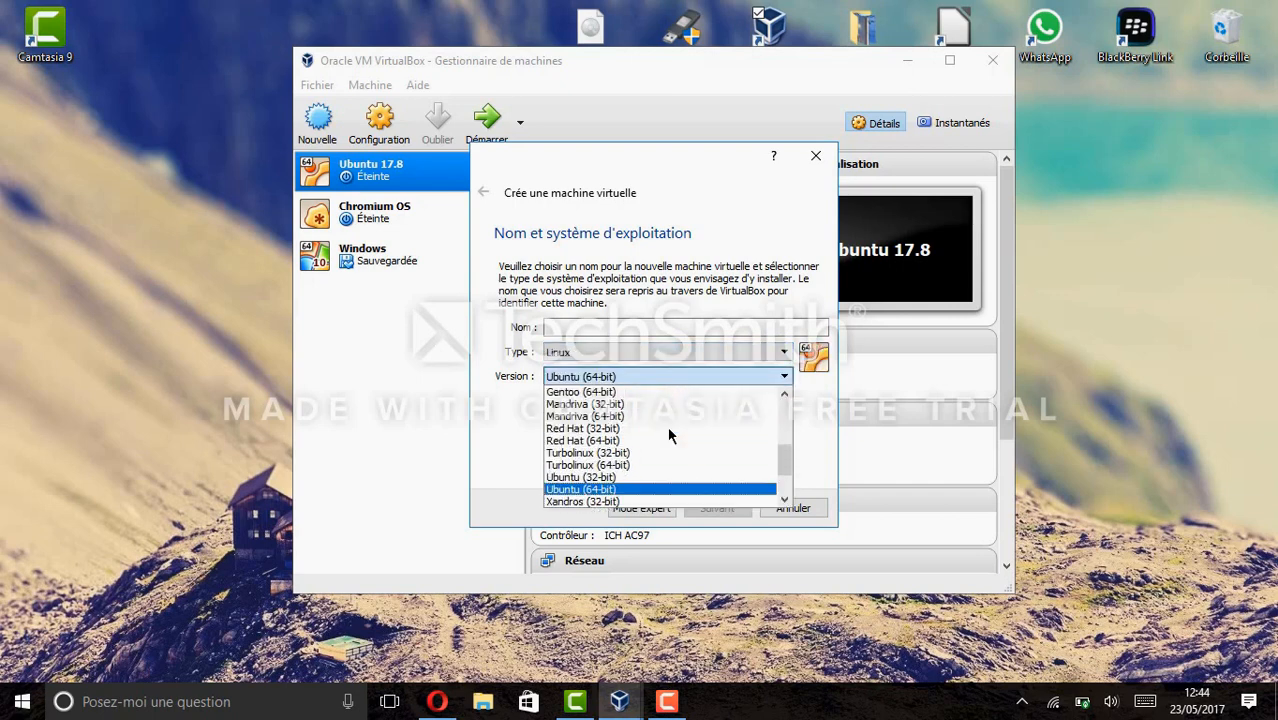
scroll(667, 426, "down", 2)
left_click(634, 503)
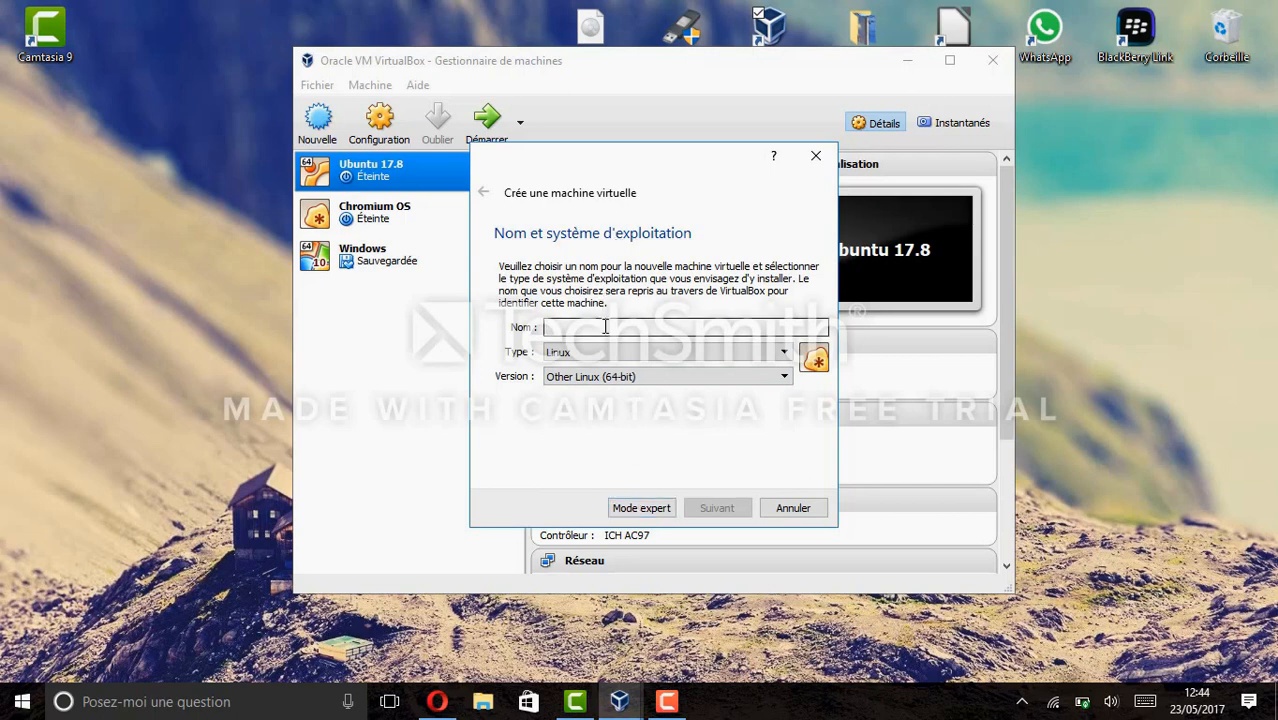
type("Elementa")
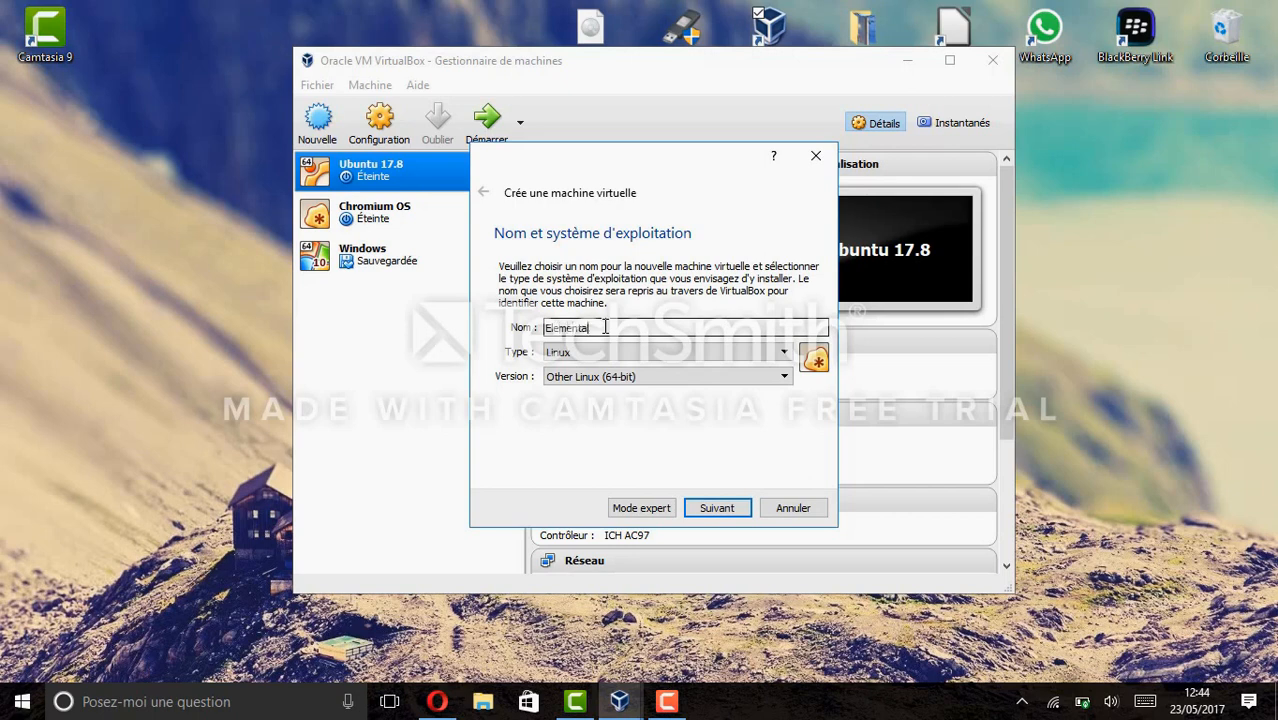
type("ry oS")
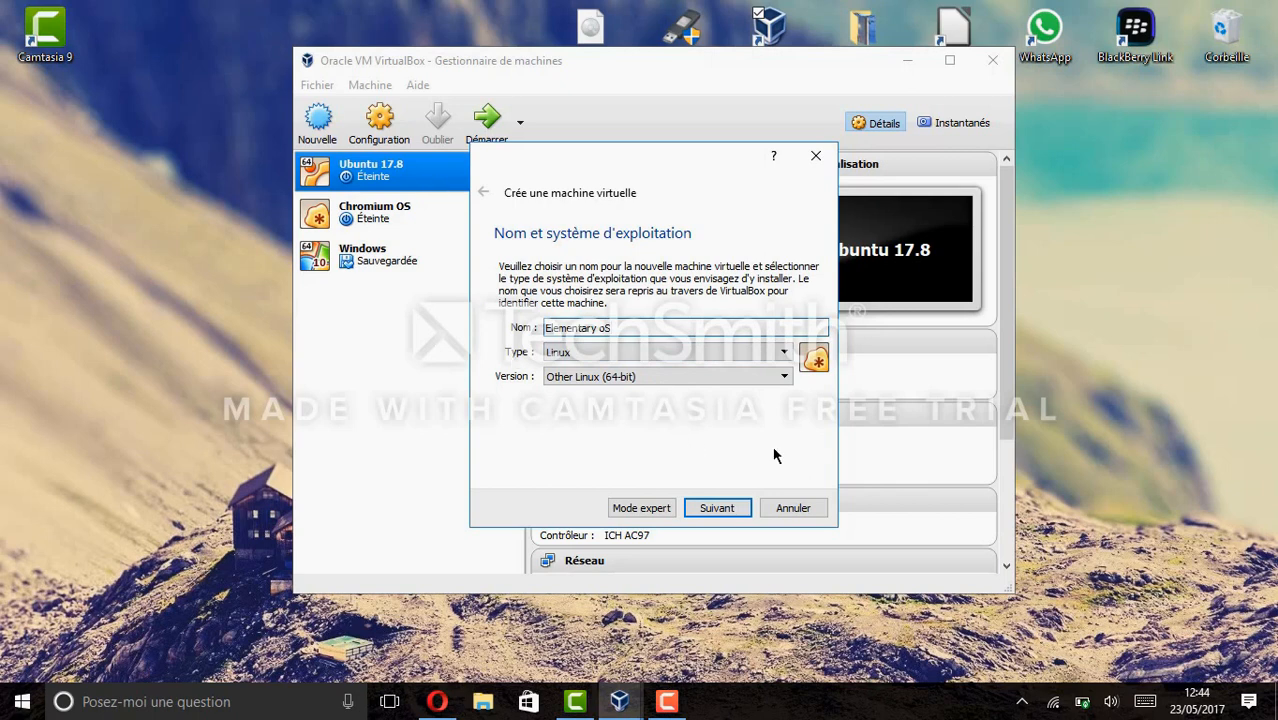
left_click(737, 508)
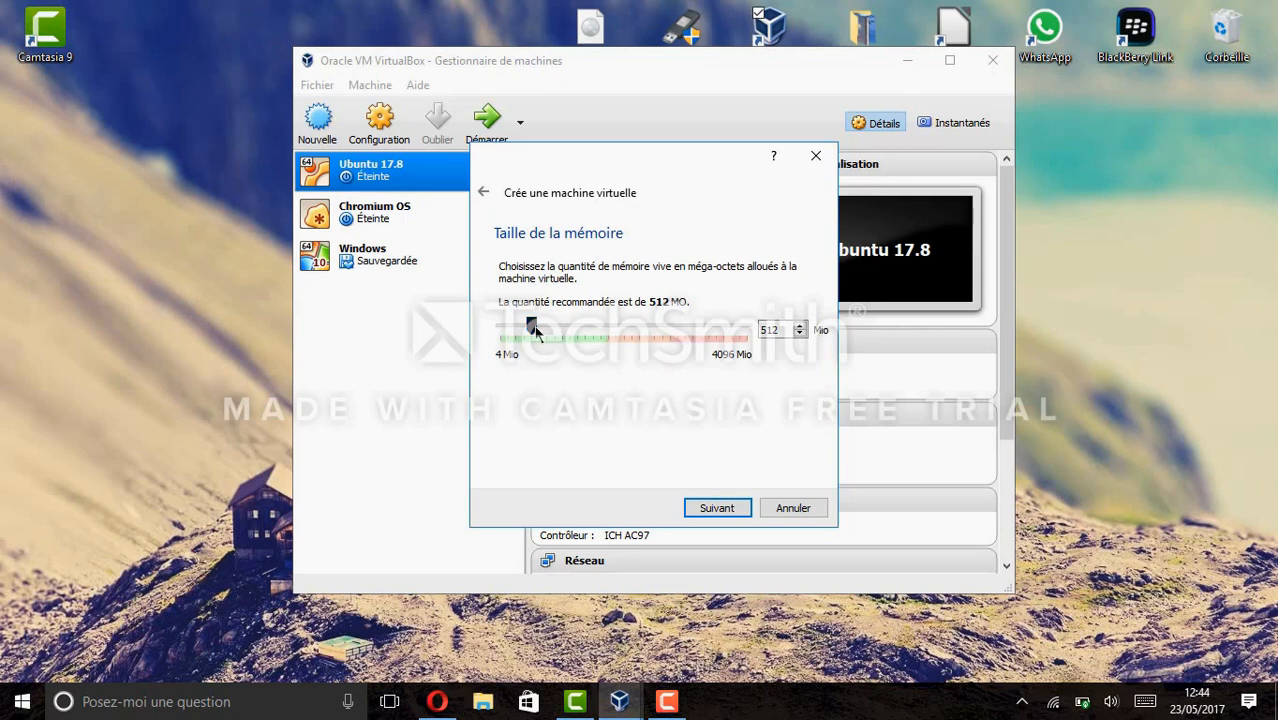
Give the VM 1464 Mo of memory and a new dynamically allocated 41,94 Gio VDI disk.
left_click_drag(537, 330, 594, 339)
left_click(697, 507)
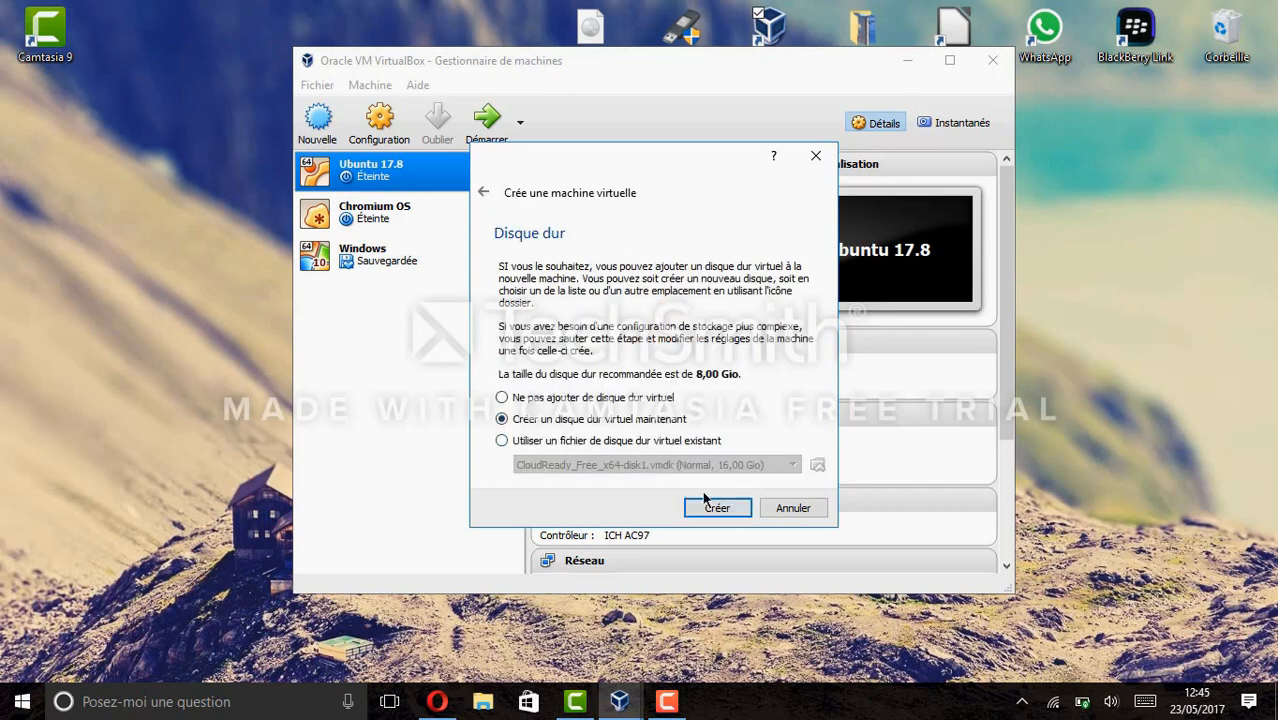
left_click(708, 504)
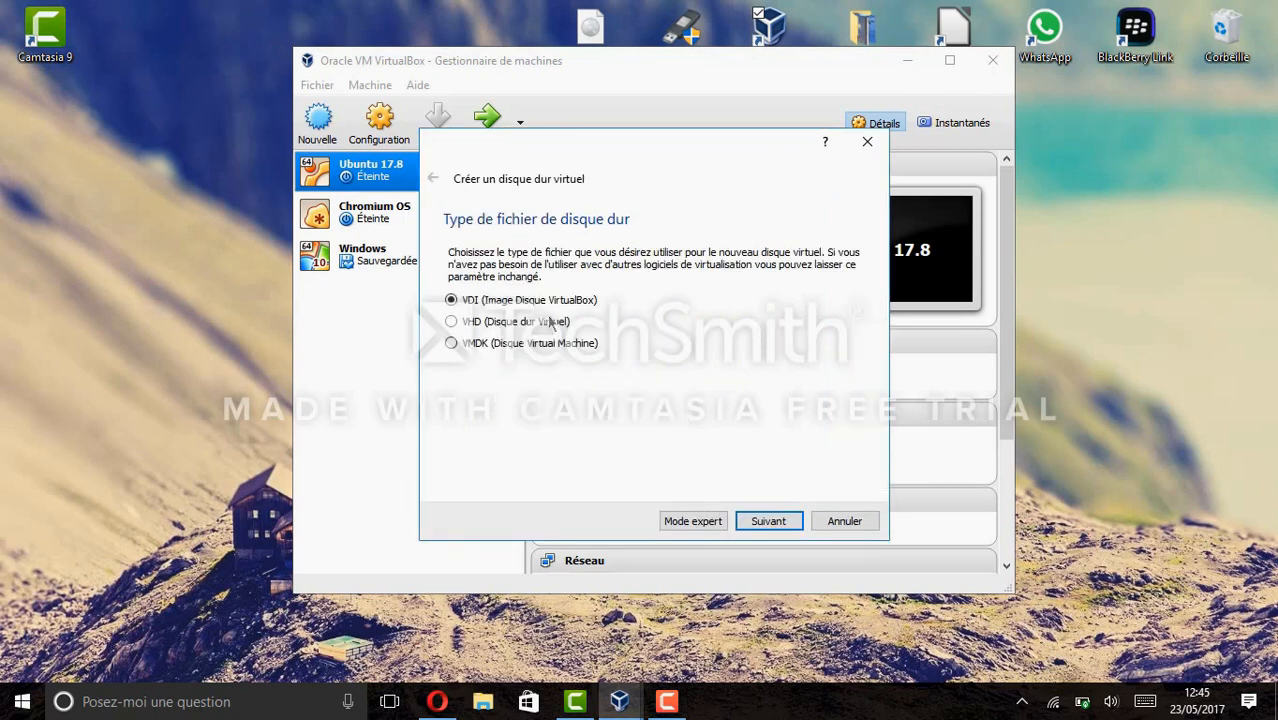
left_click(770, 522)
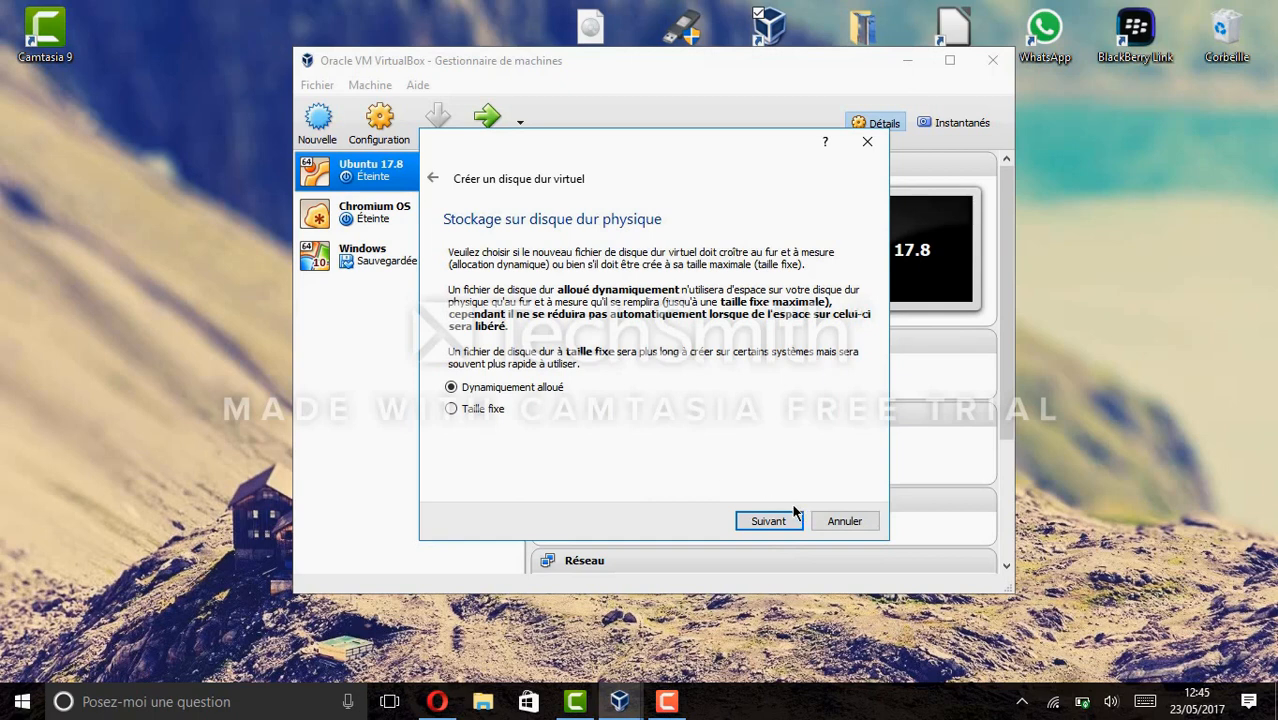
left_click(768, 521)
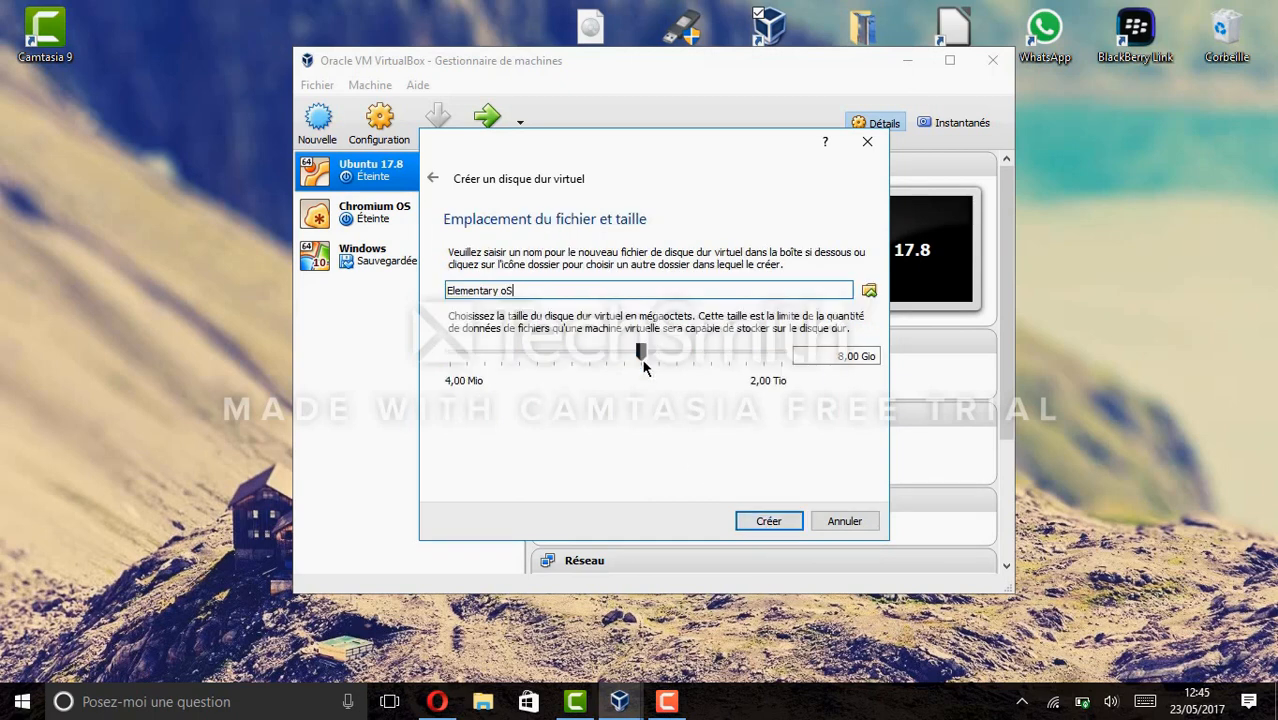
left_click_drag(643, 362, 684, 355)
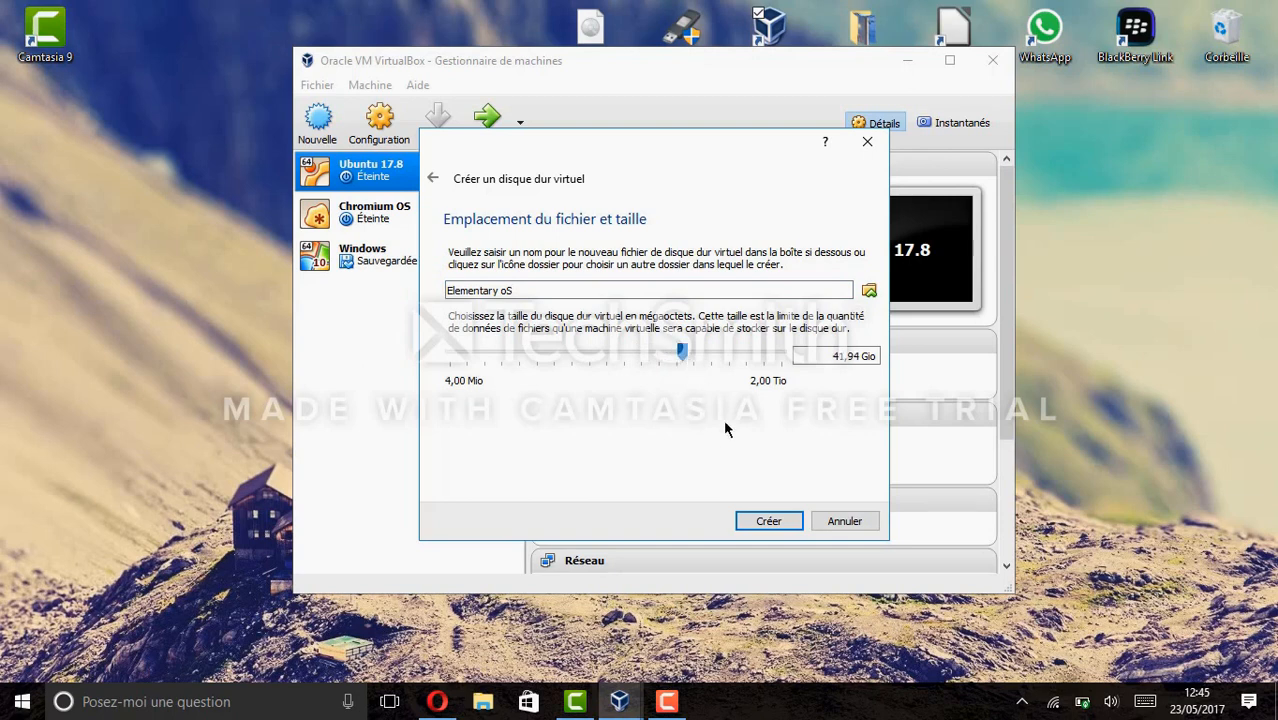
left_click(768, 520)
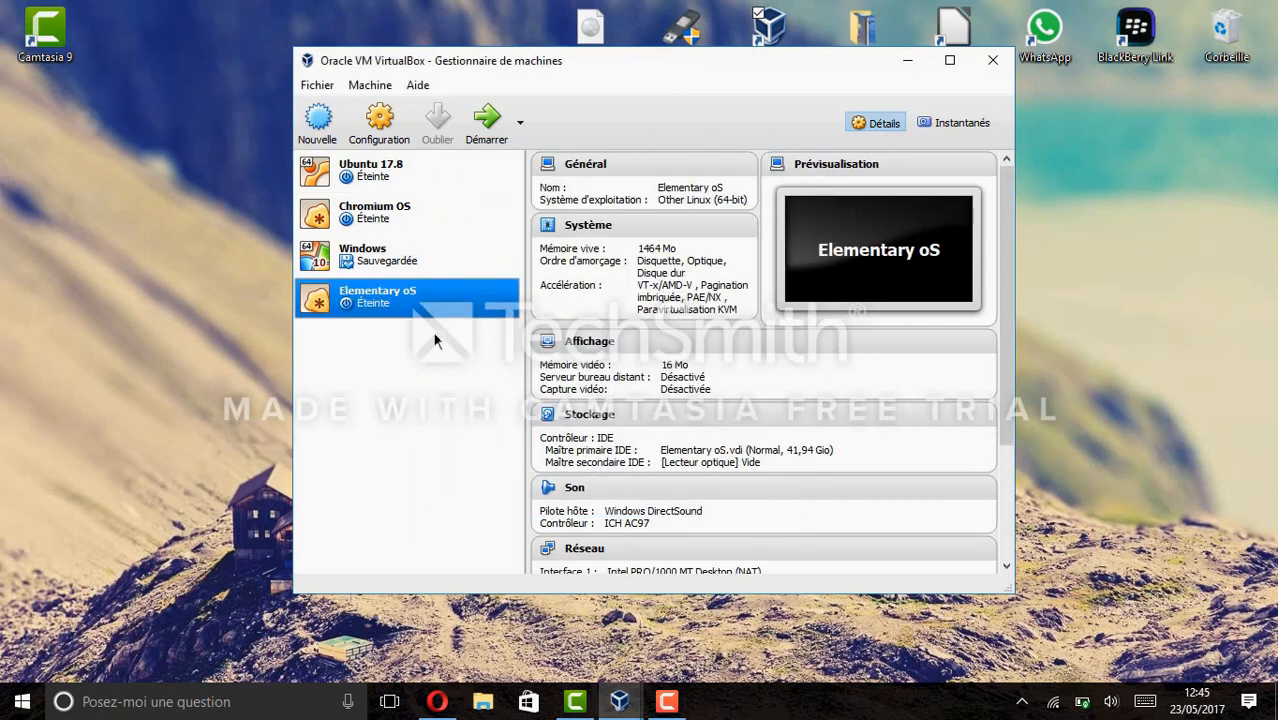
In the Elementary oS system settings, move the optical drive to boot first.
left_click(380, 120)
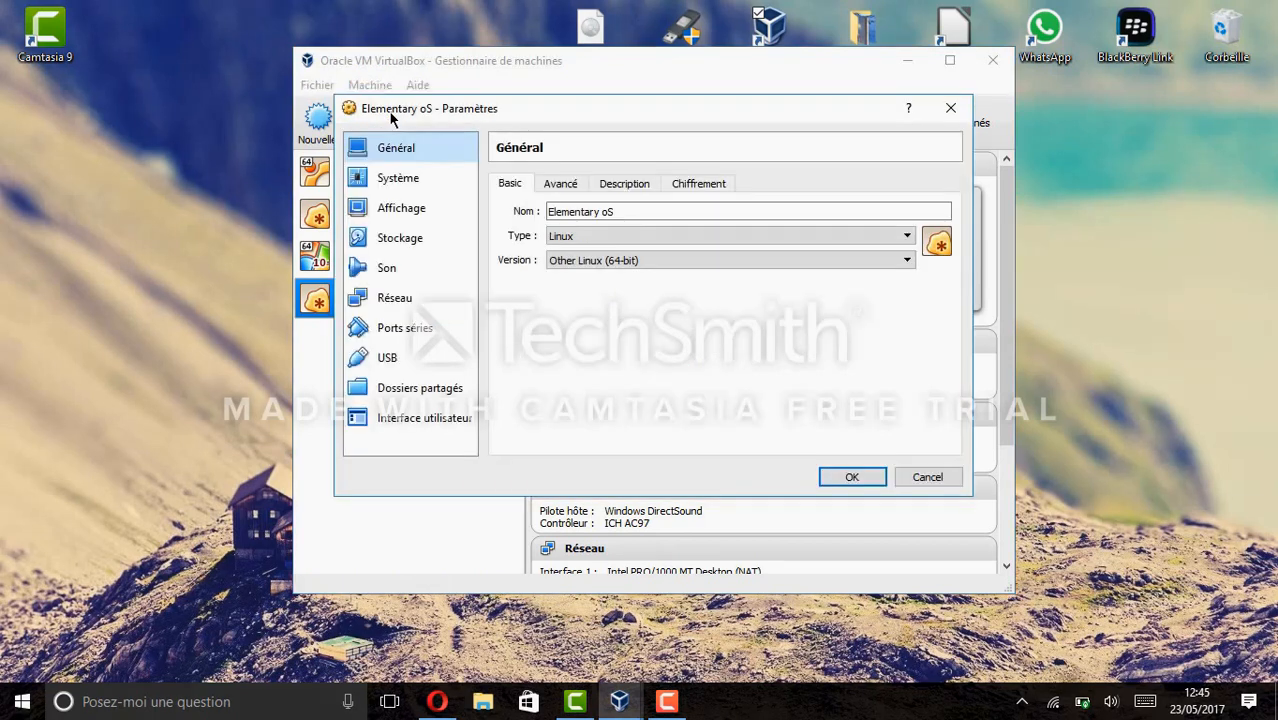
left_click(397, 181)
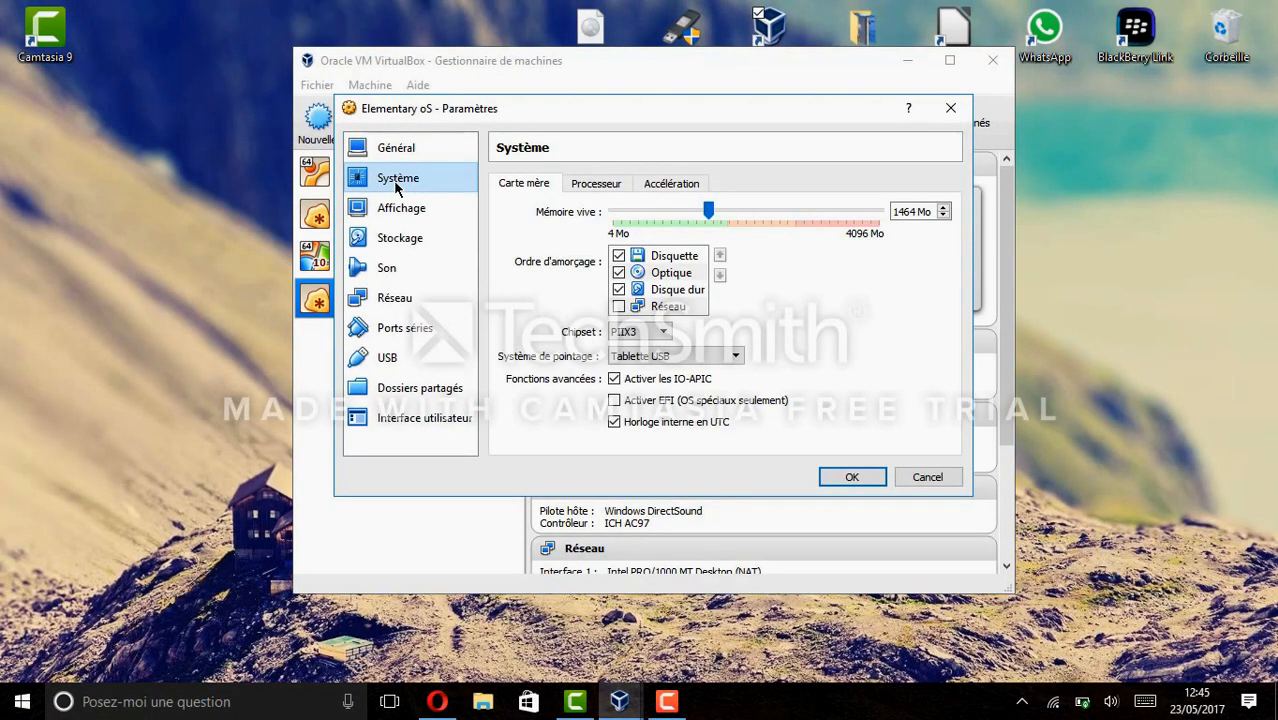
left_click_drag(643, 273, 644, 254)
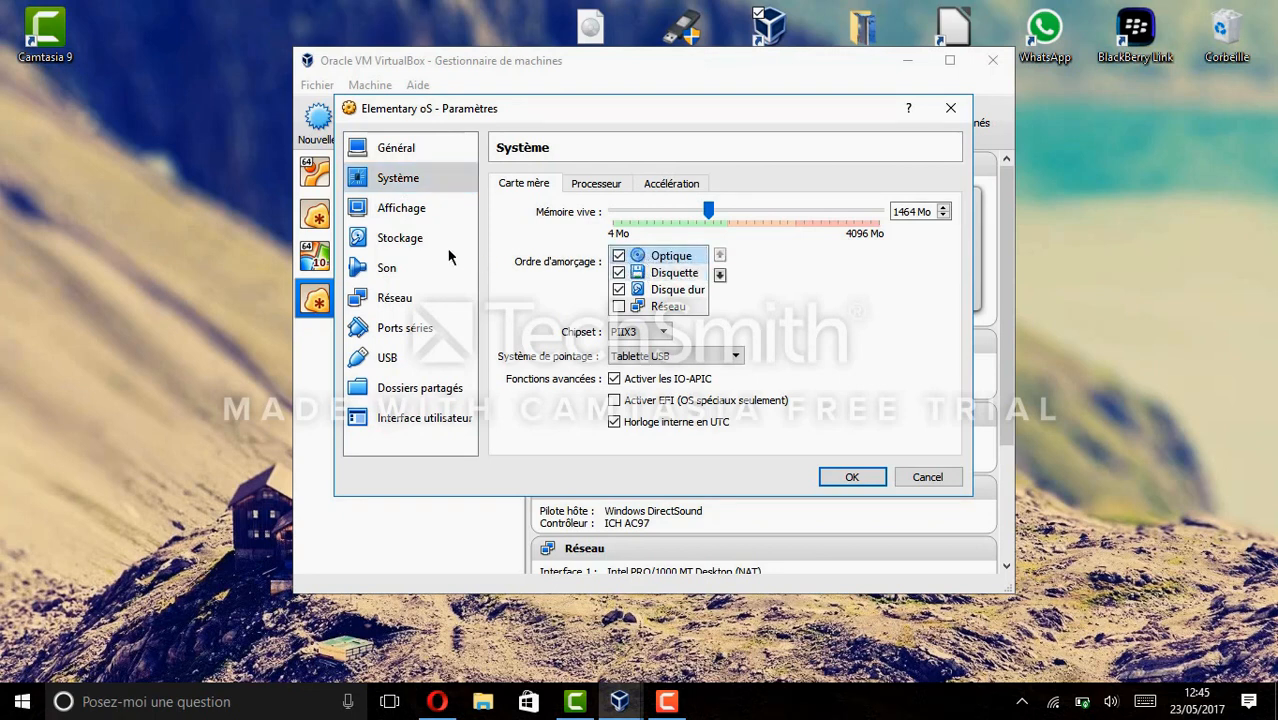
In Storage, select the empty optical drive and list the disk images available for it.
left_click(395, 240)
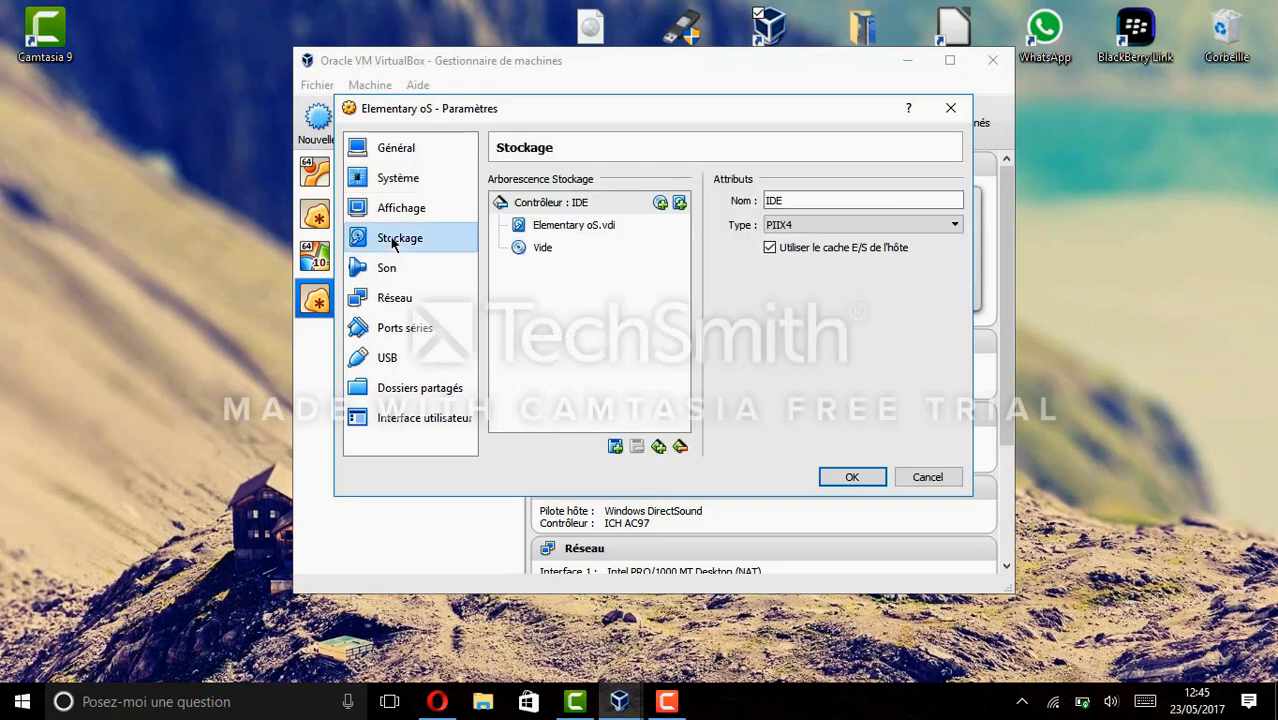
left_click(600, 226)
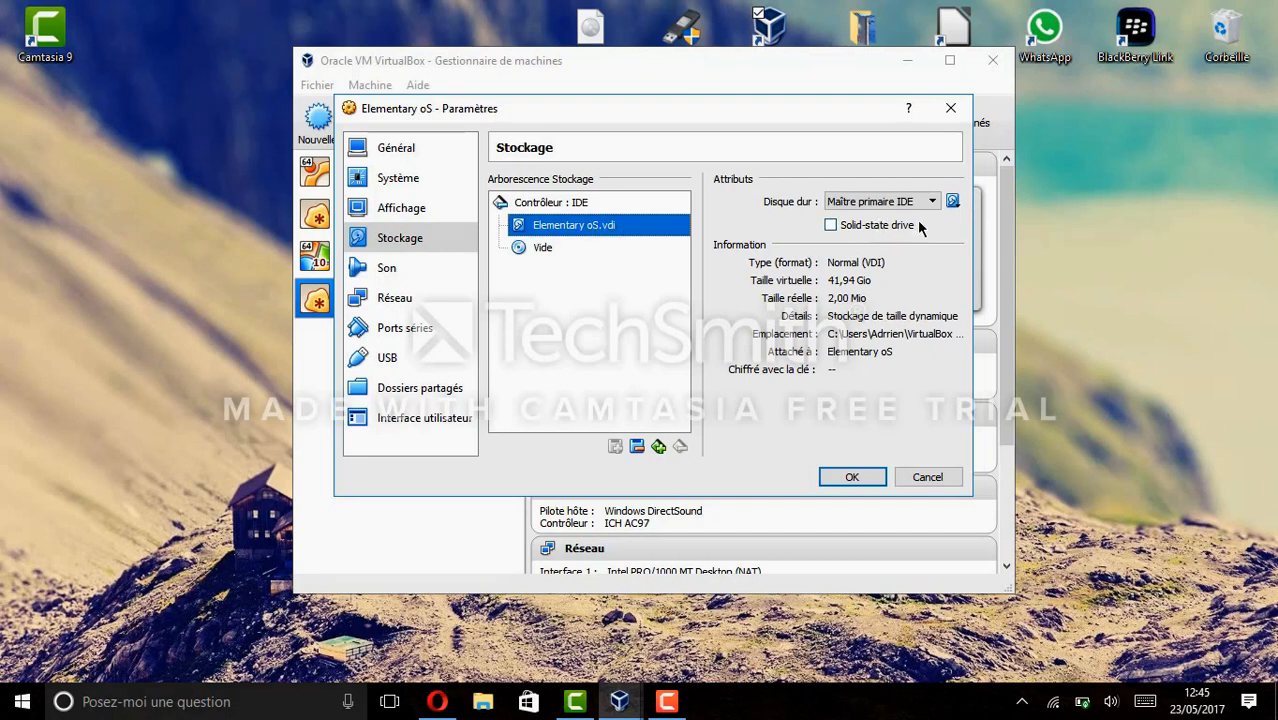
left_click(574, 250)
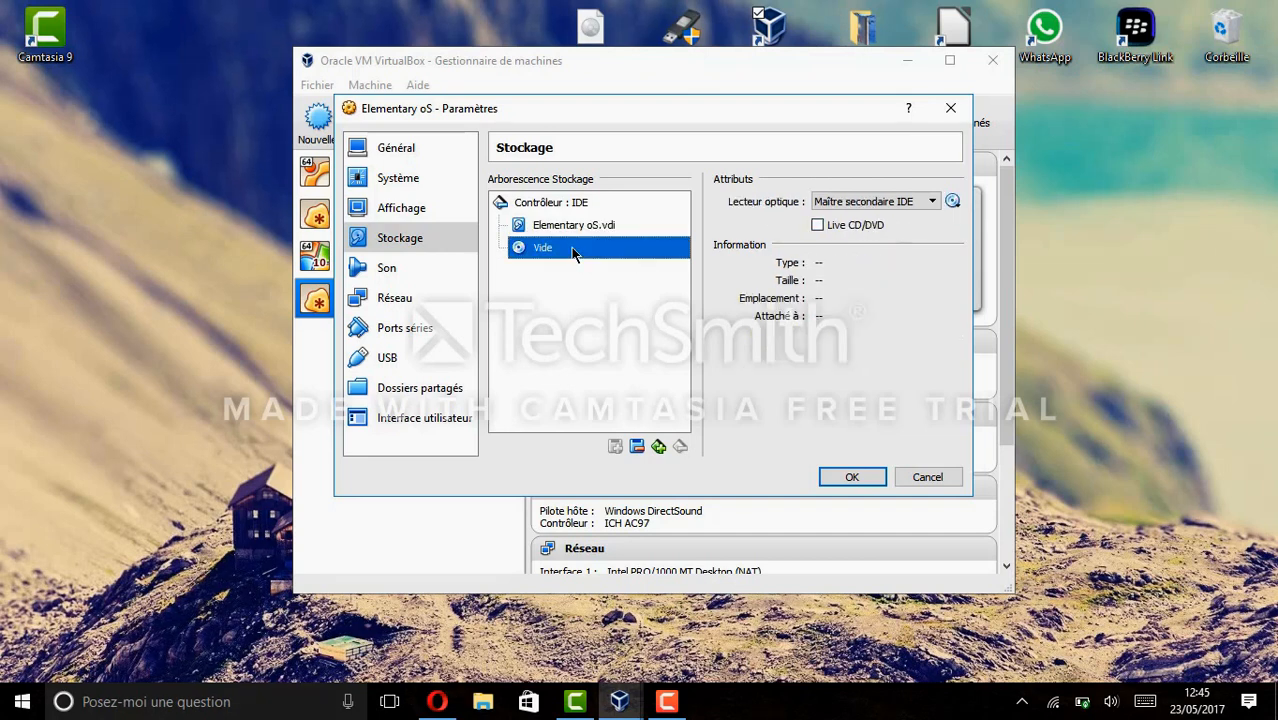
left_click(953, 202)
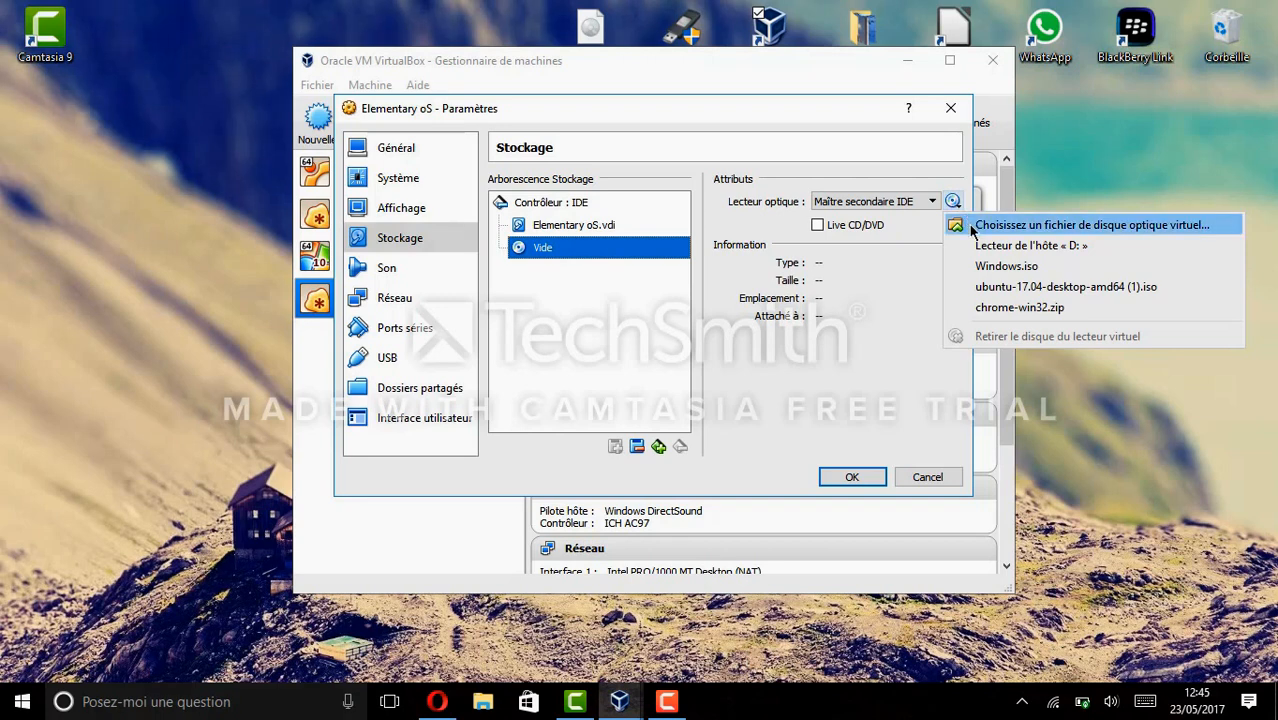
Load elementaryos-0.4.1-stable.20170517.iso from the Desktop into the optical drive and save with OK.
left_click(971, 226)
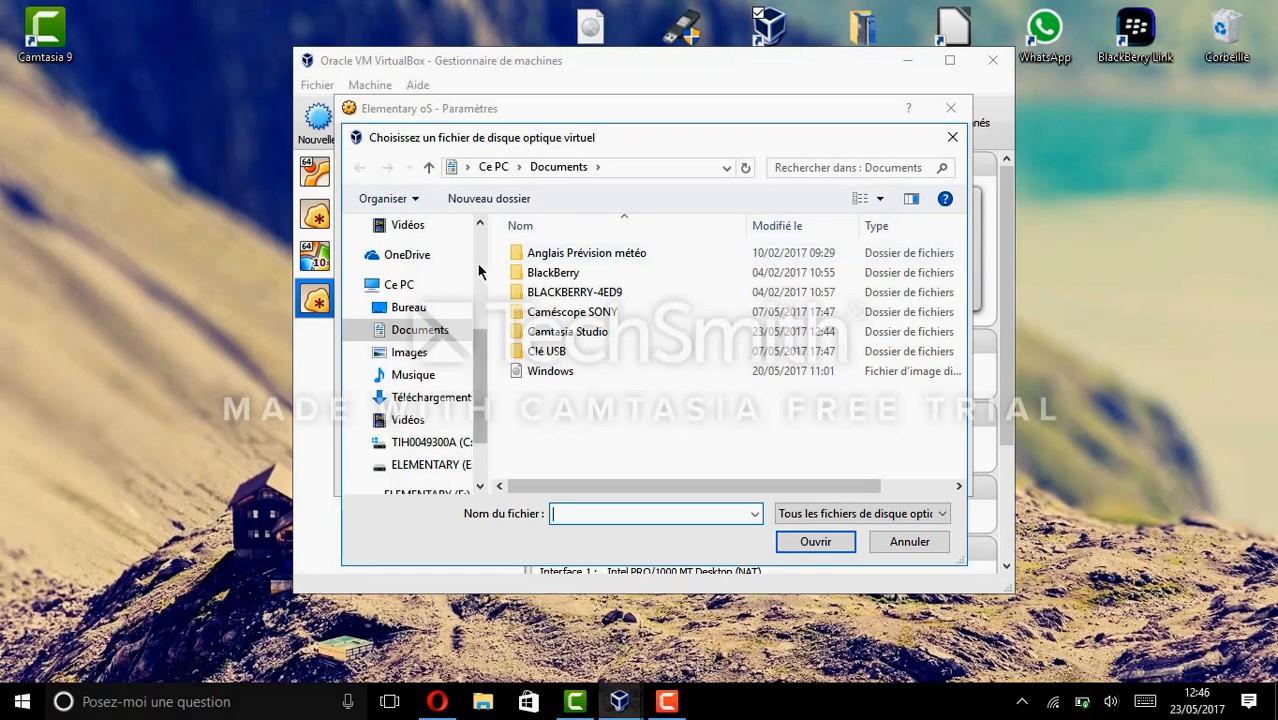
left_click(418, 310)
left_click(687, 282)
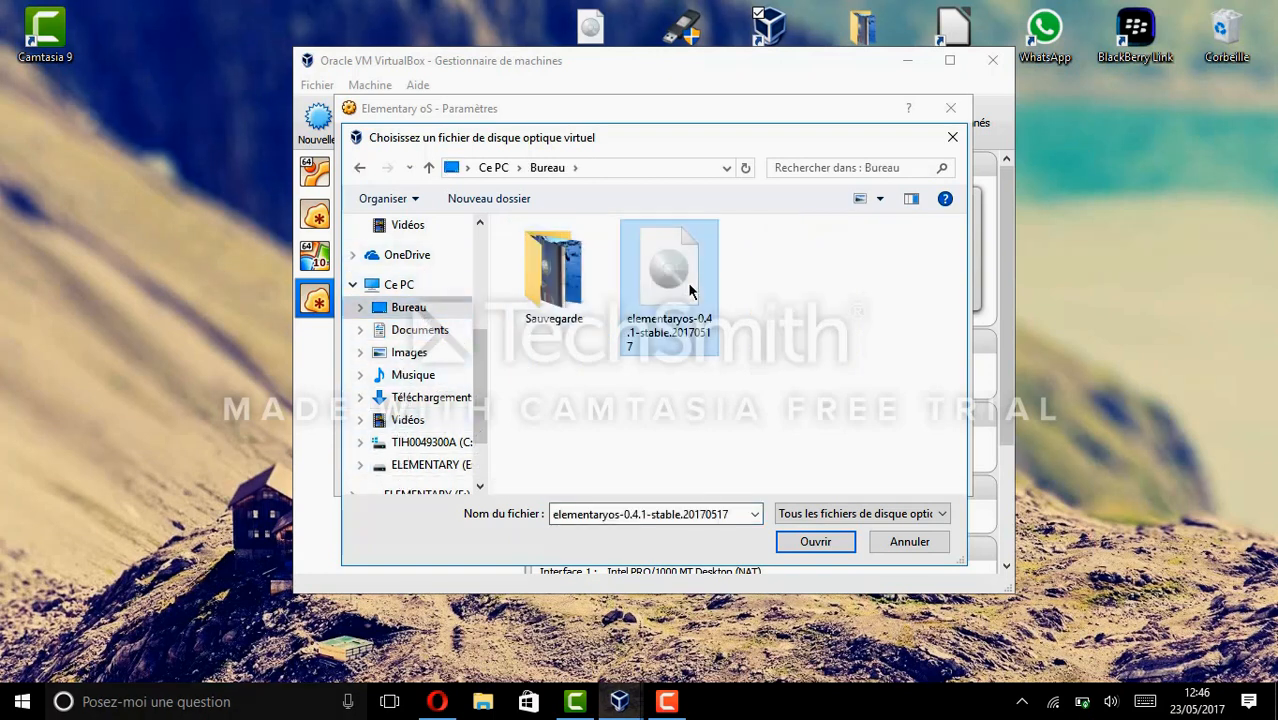
left_click(816, 541)
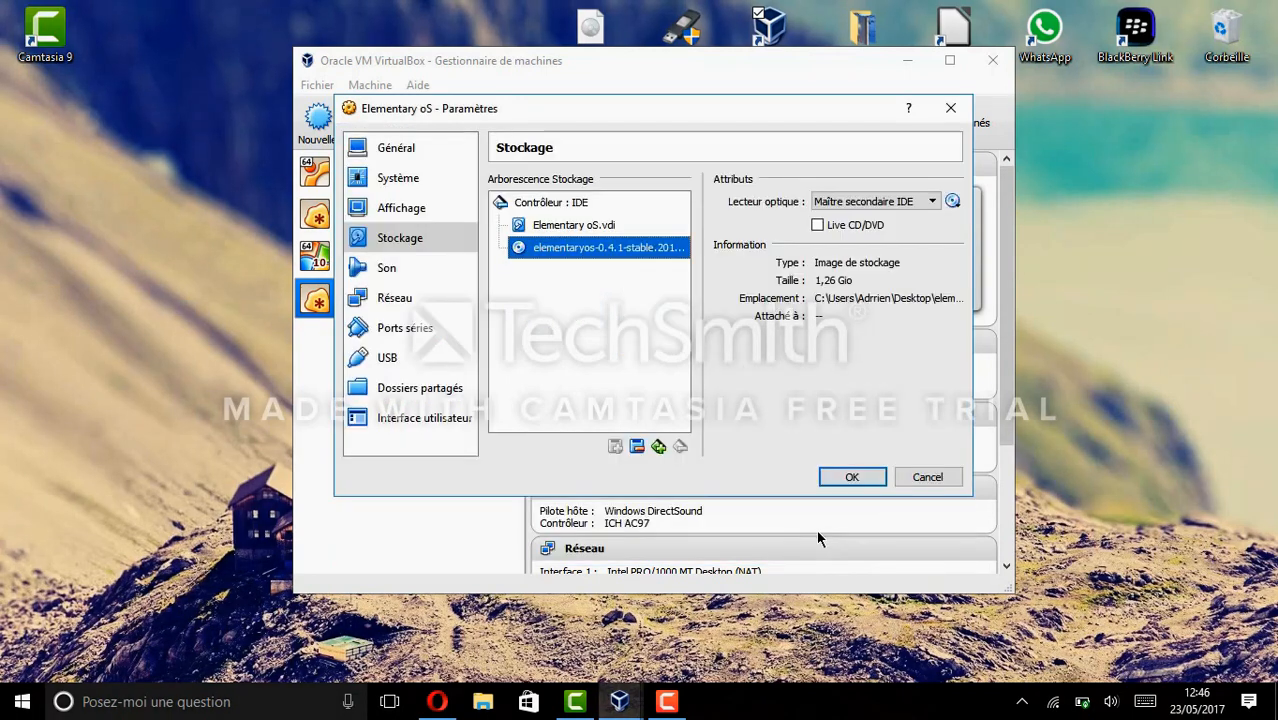
left_click(838, 483)
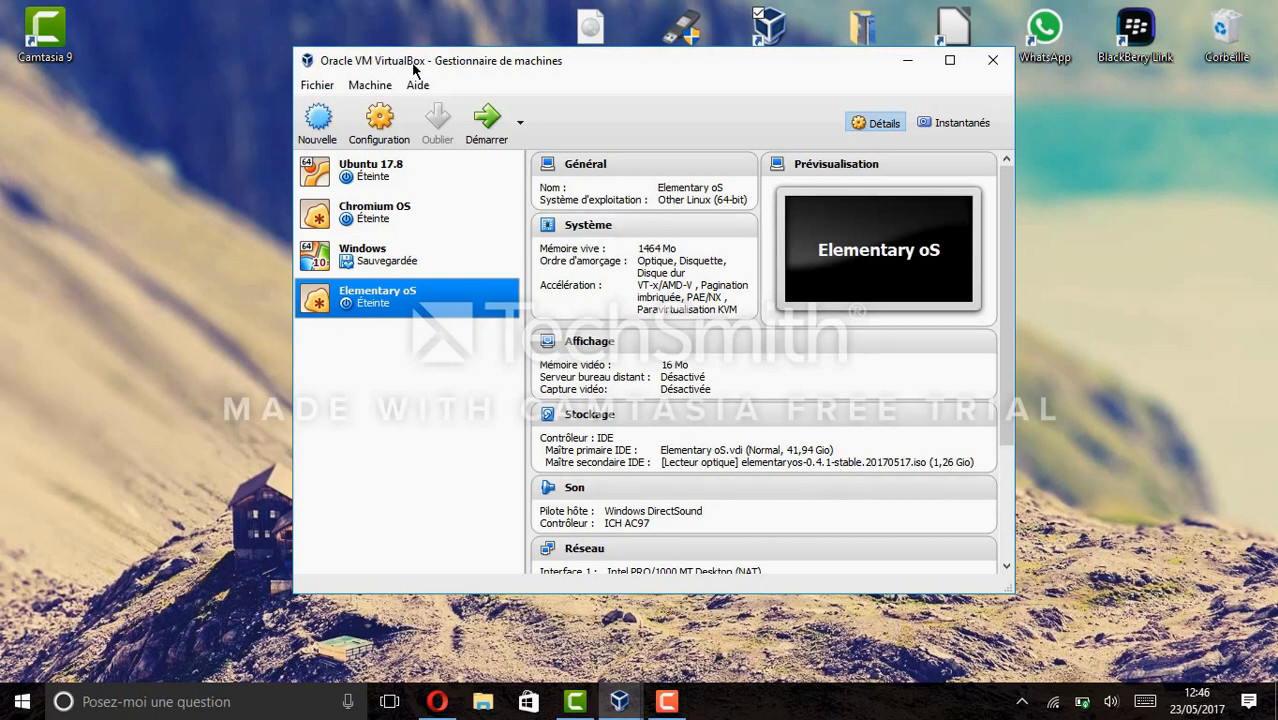
Review the System, Display, Storage and Audio settings unchanged, then start the Elementary oS VM.
left_click(380, 120)
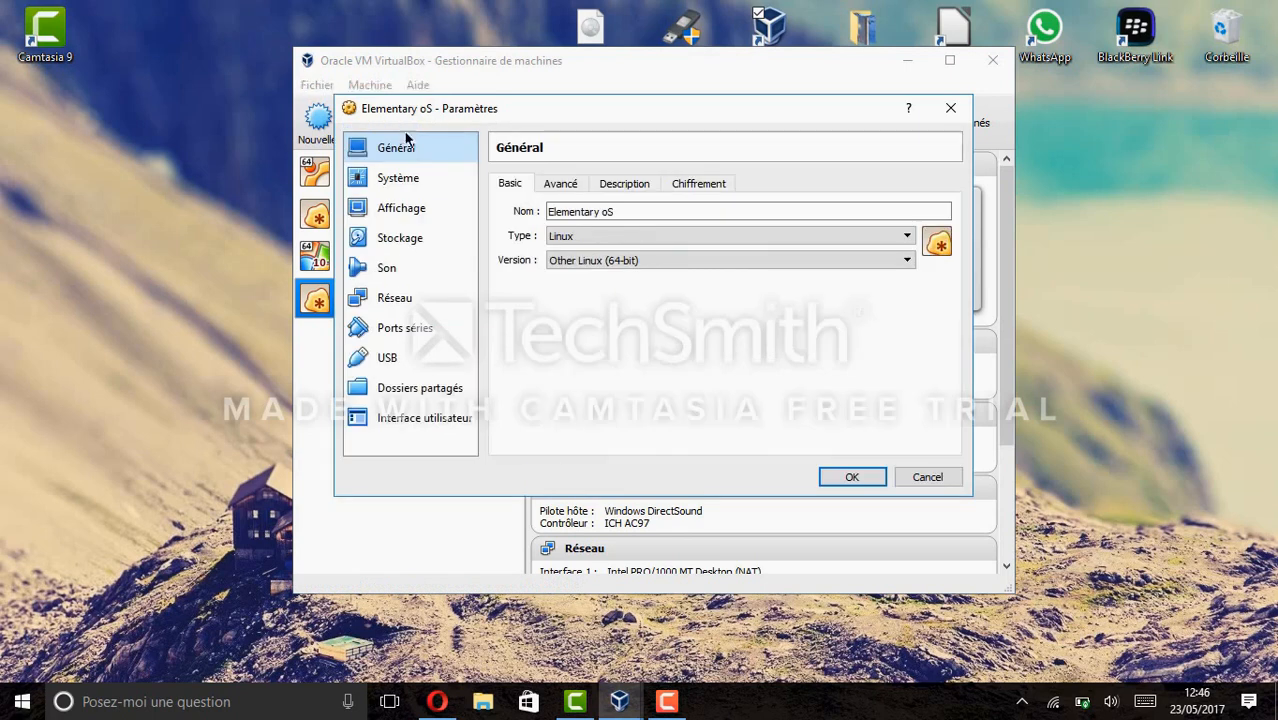
left_click(404, 184)
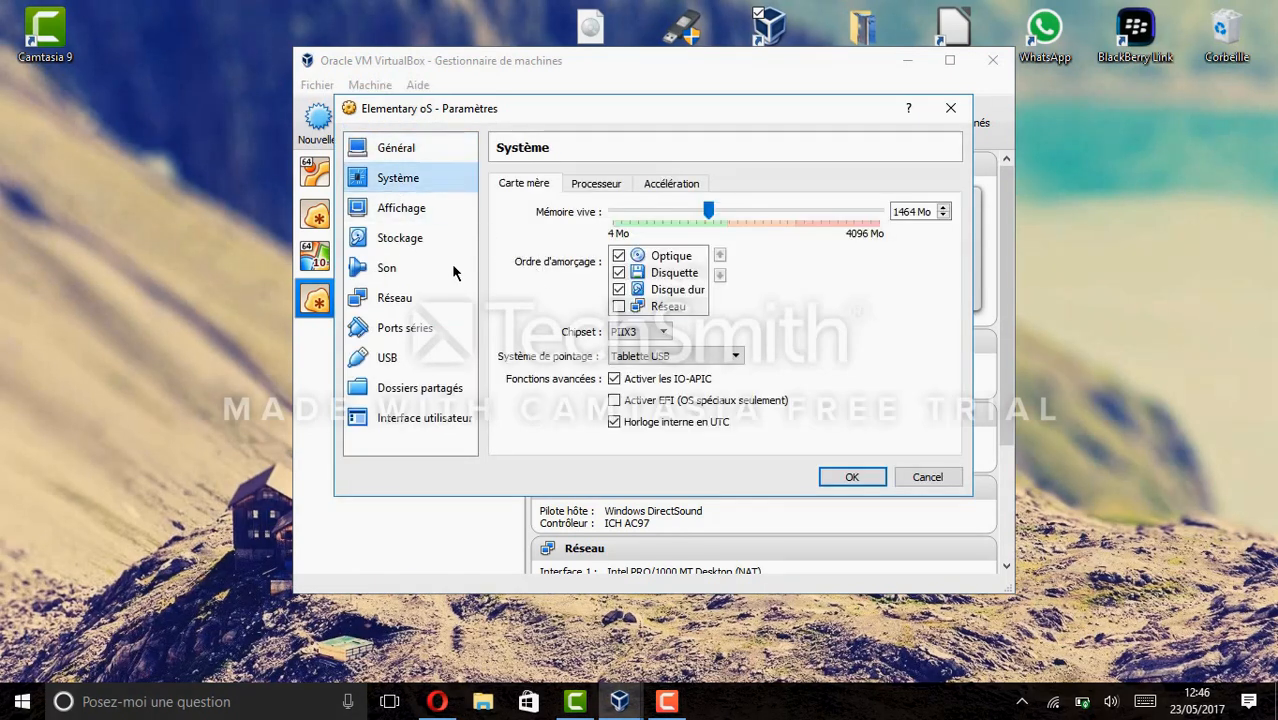
left_click(404, 212)
left_click(406, 238)
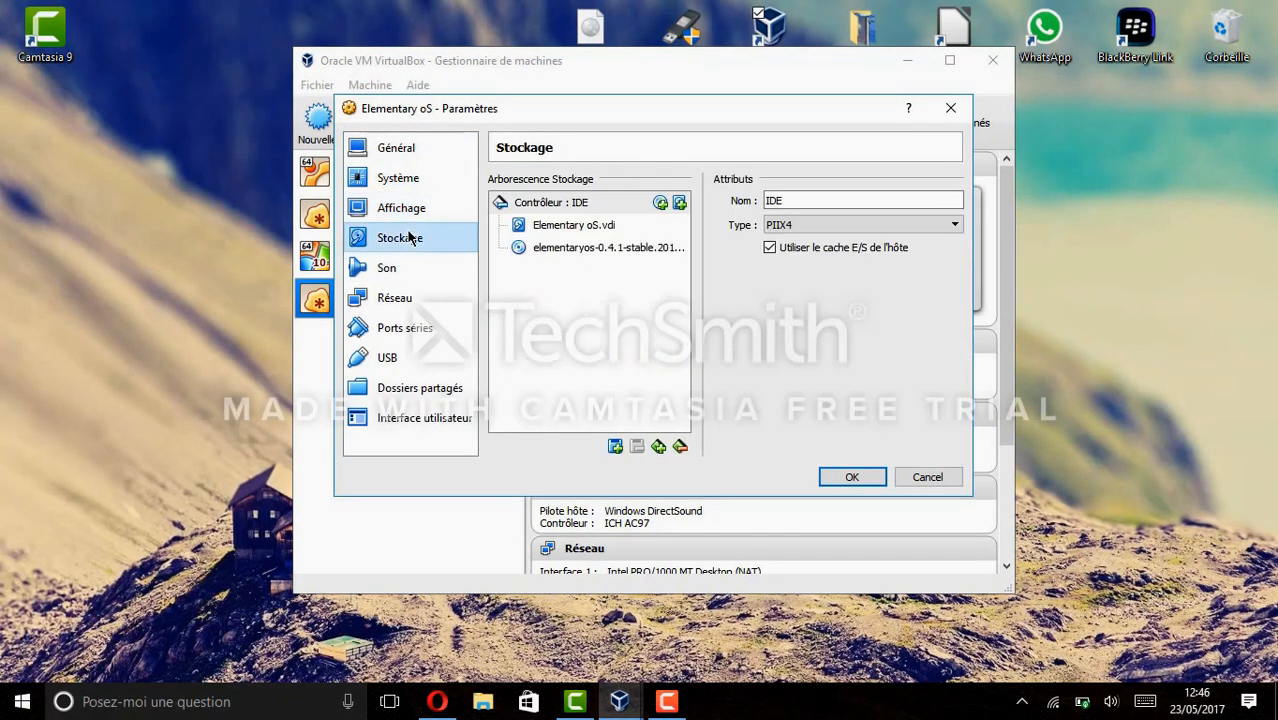
left_click(404, 266)
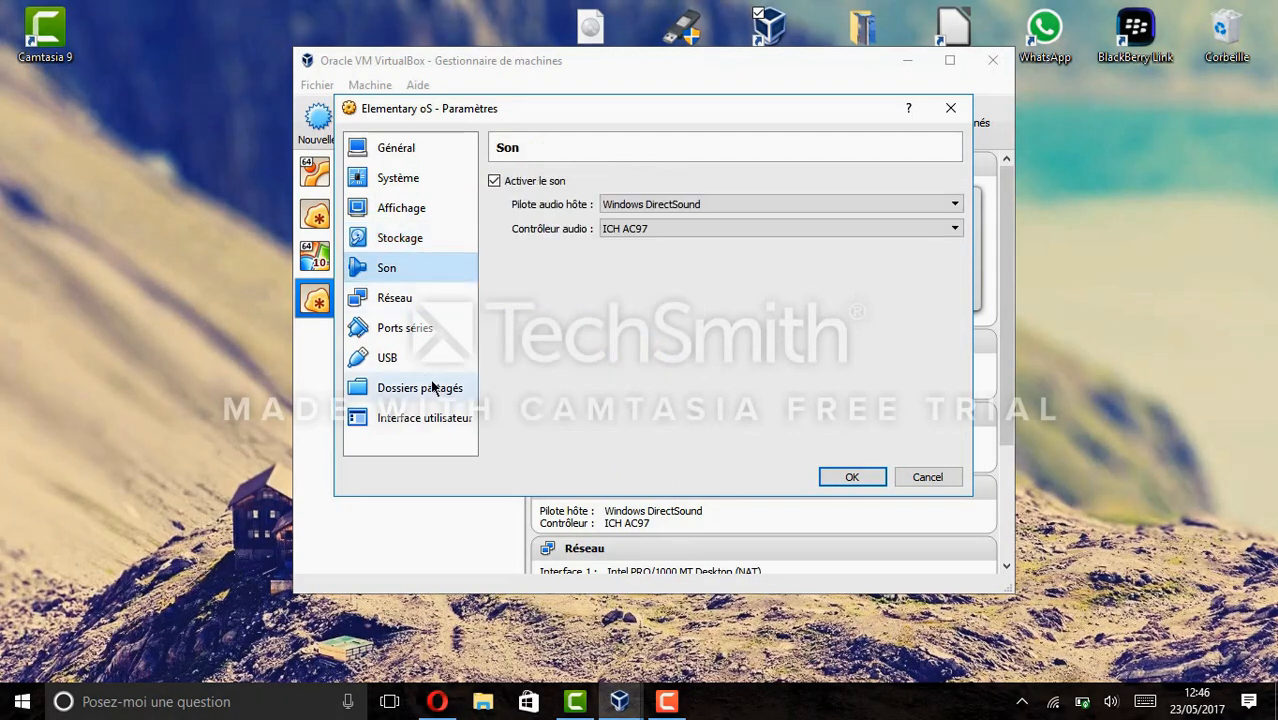
left_click(841, 473)
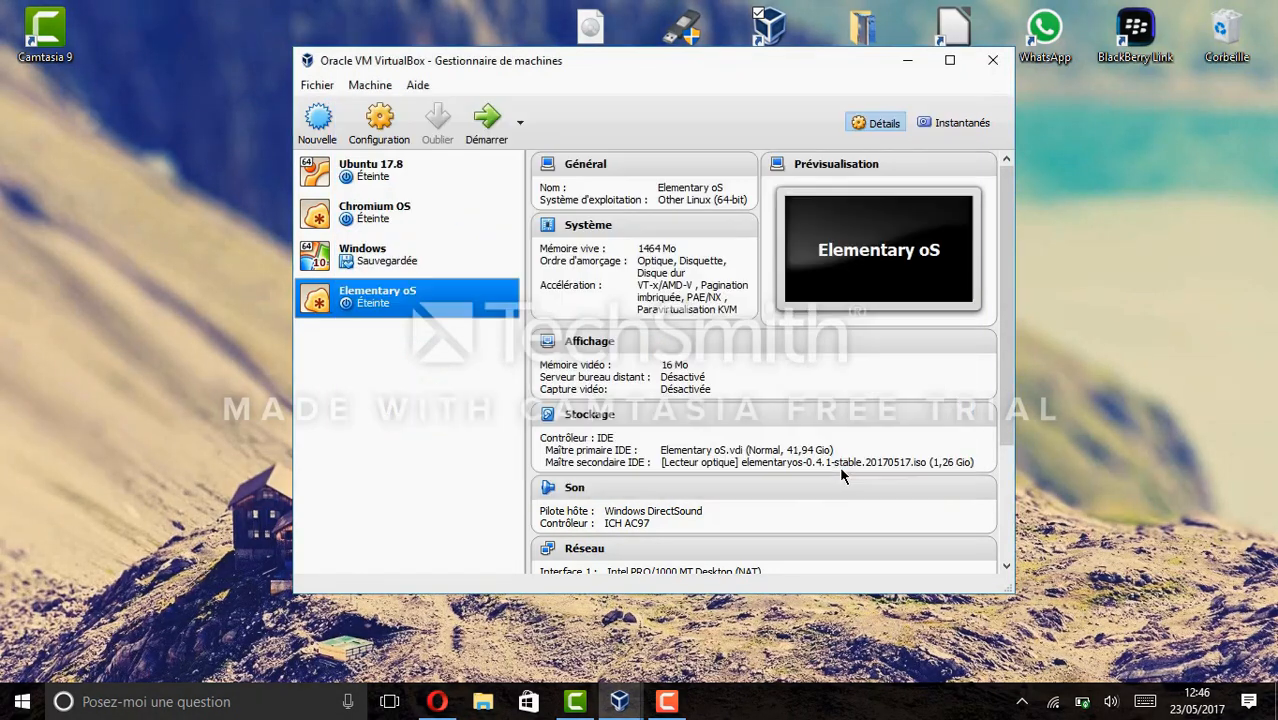
left_click(480, 122)
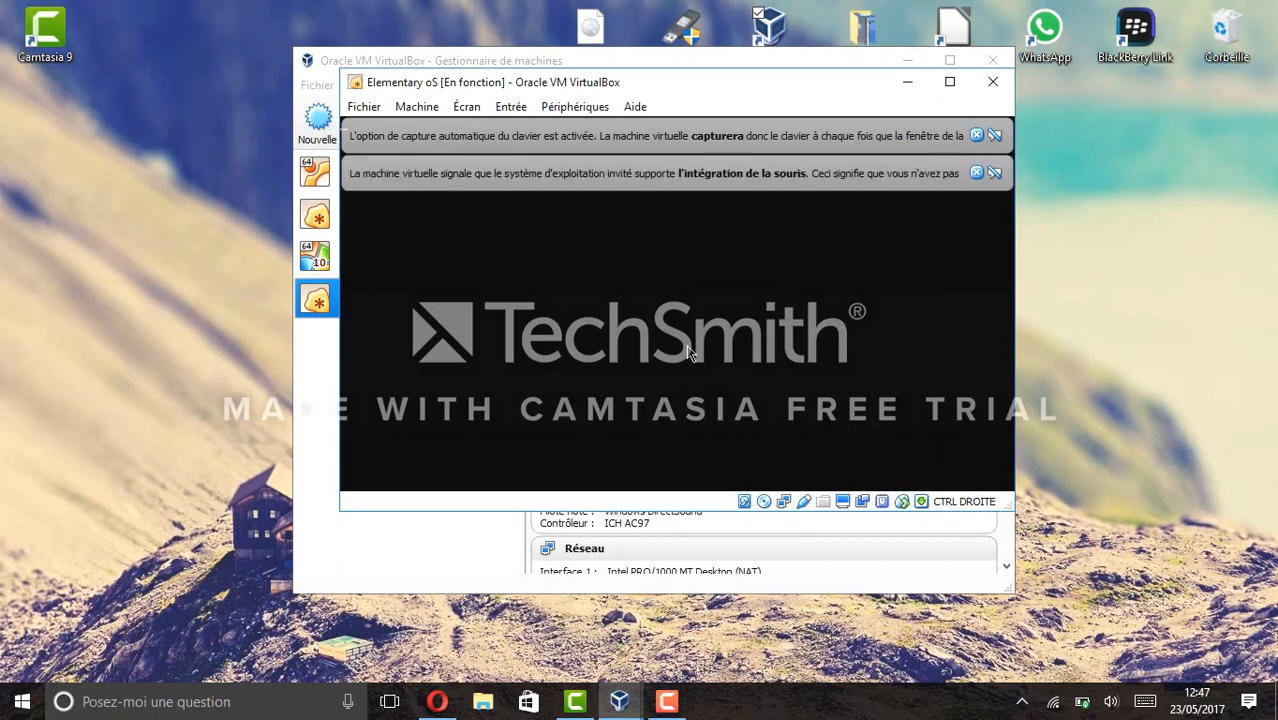
Let the VM boot from the elementary OS installer disc and maximize its window.
mouse_move(580, 710)
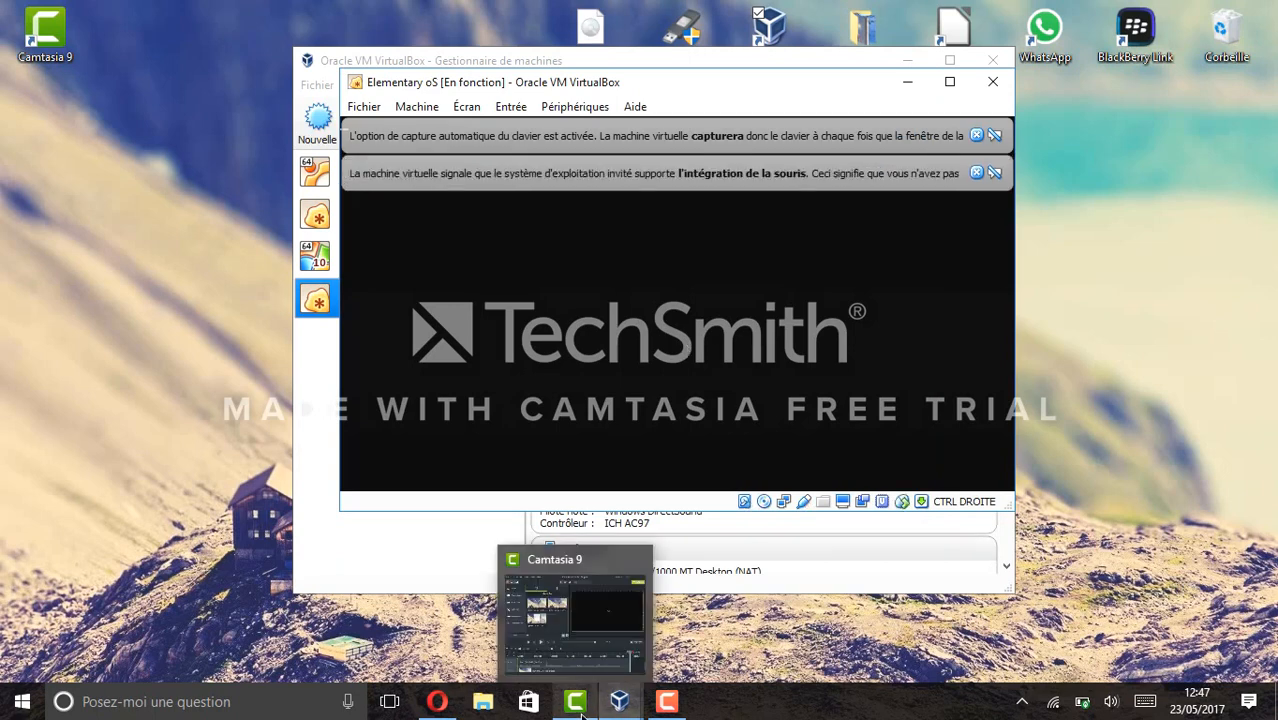
mouse_move(590, 669)
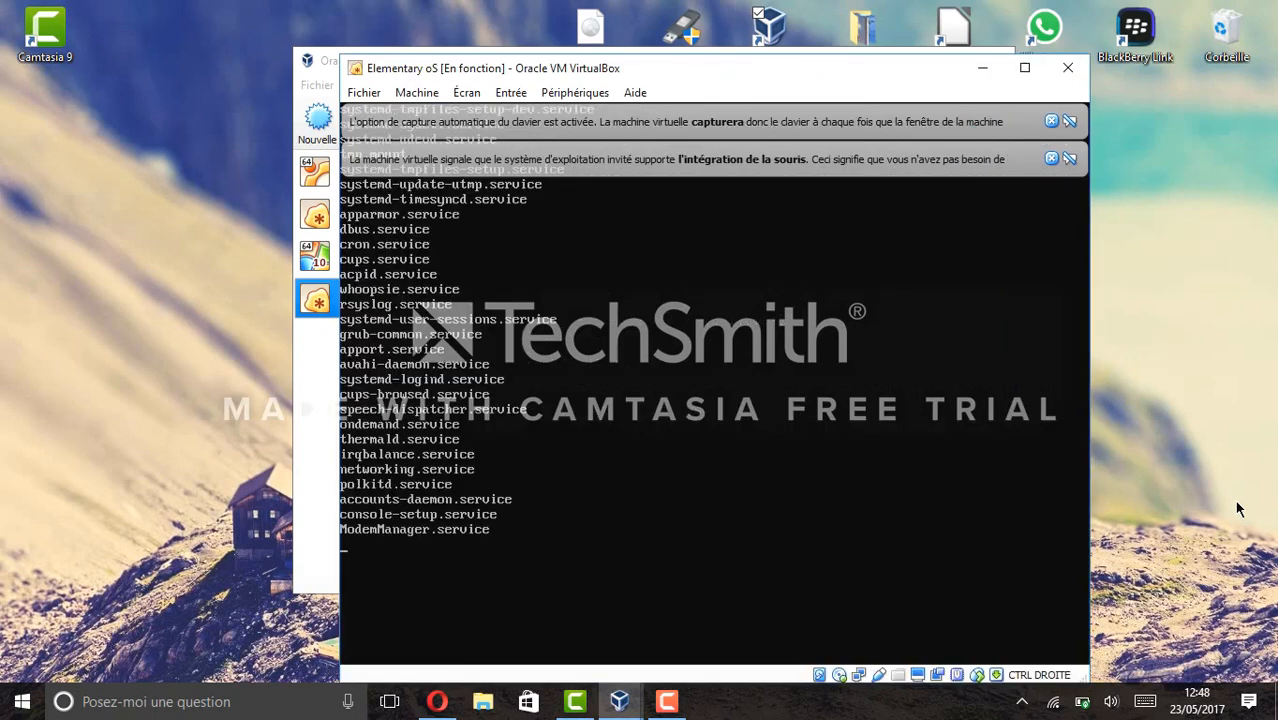
left_click(1024, 67)
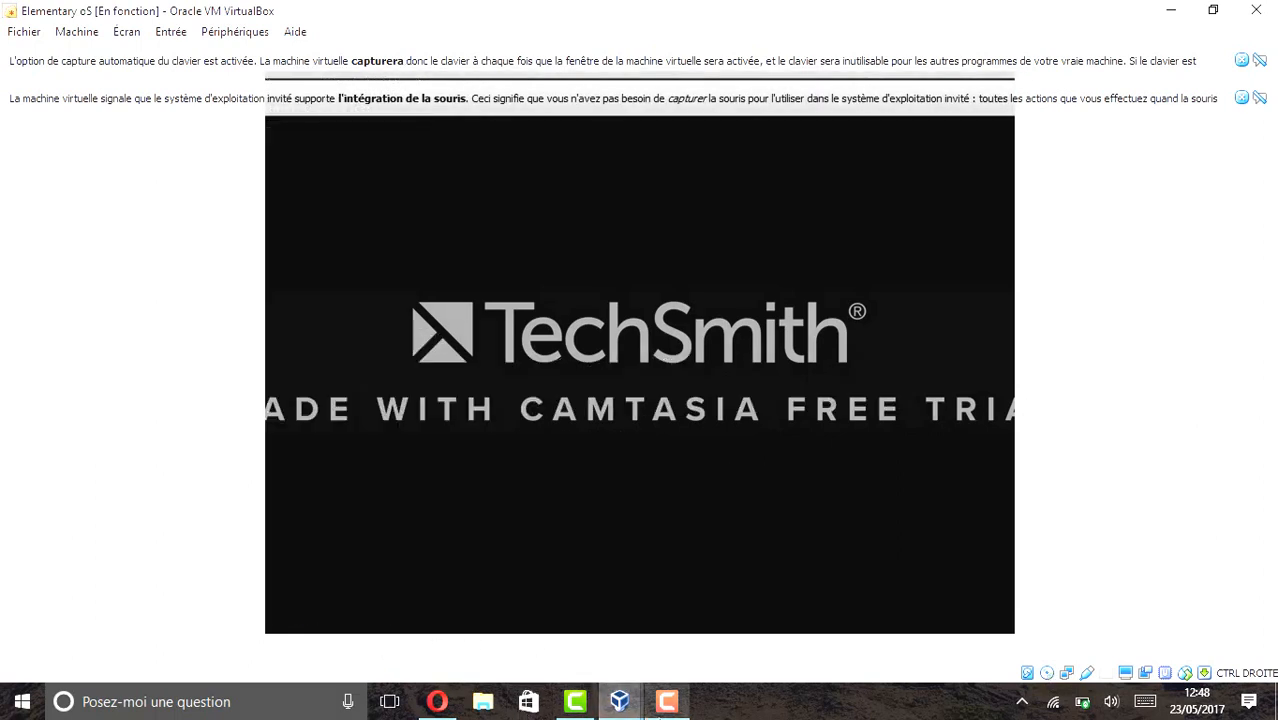
Click in the VM window while the live installer finishes booting.
left_click(667, 701)
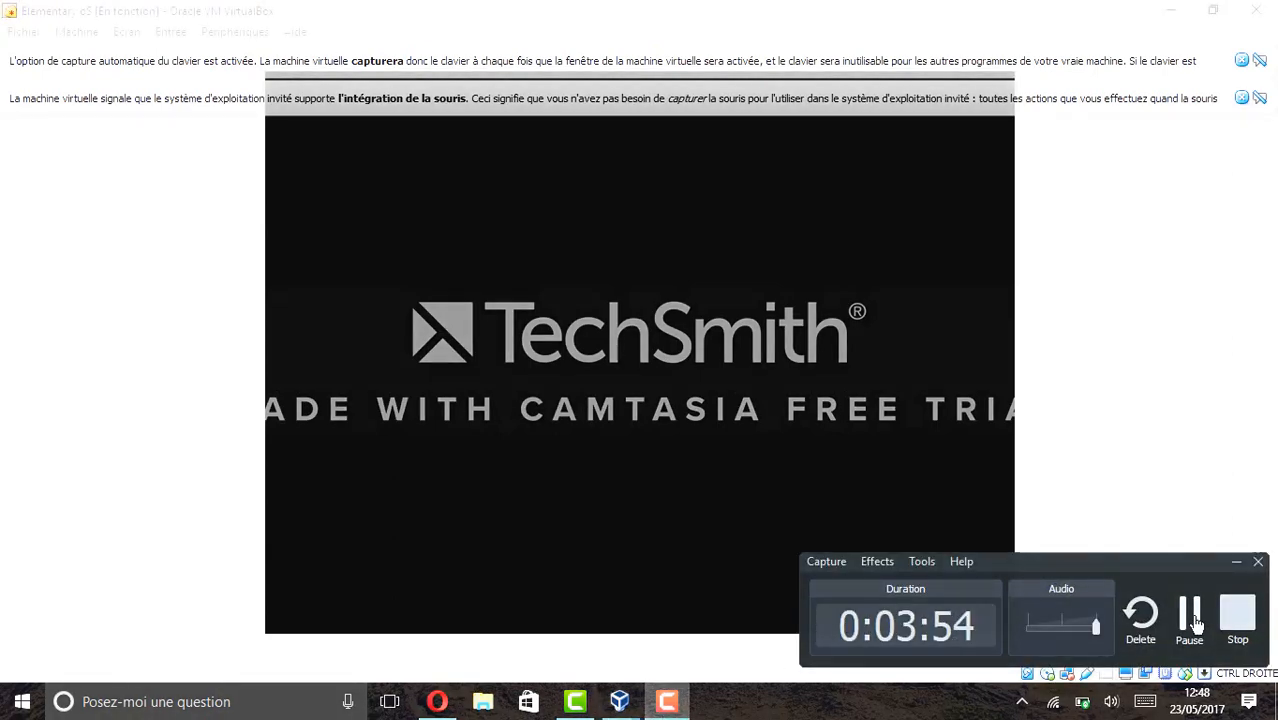
left_click(1237, 615)
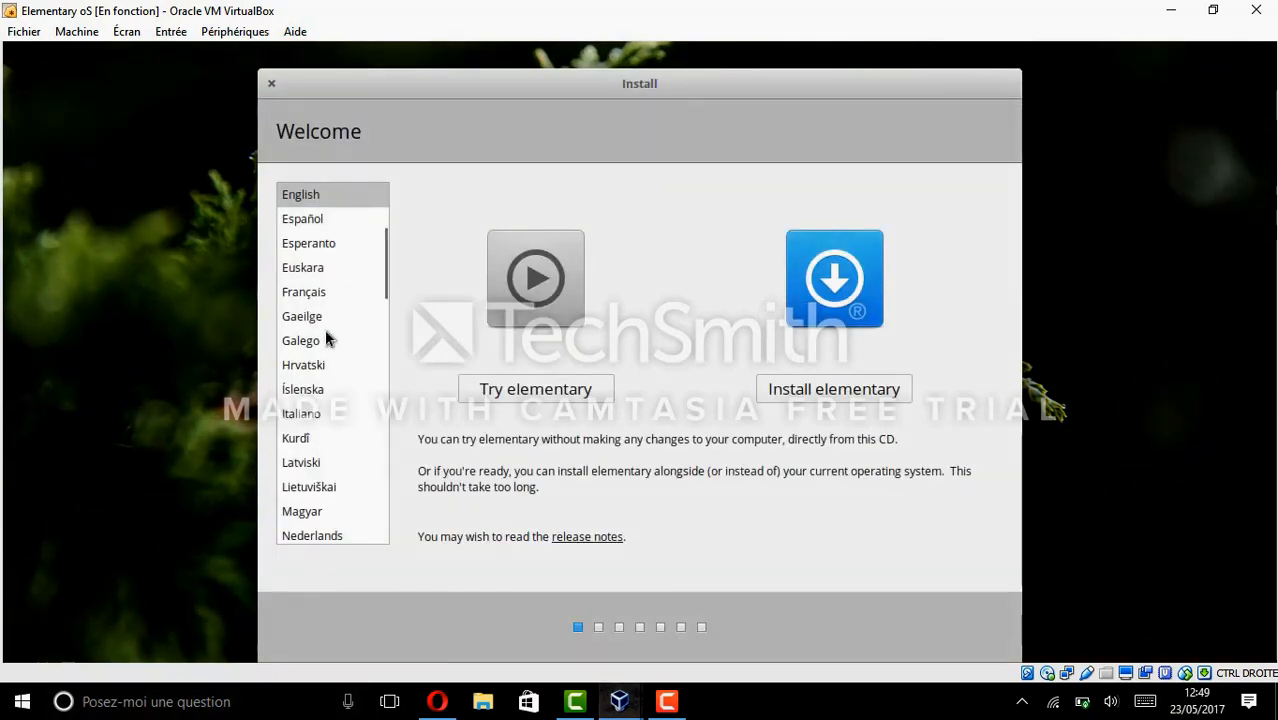
Choose Français as the installer language and start installing elementary.
left_click(299, 293)
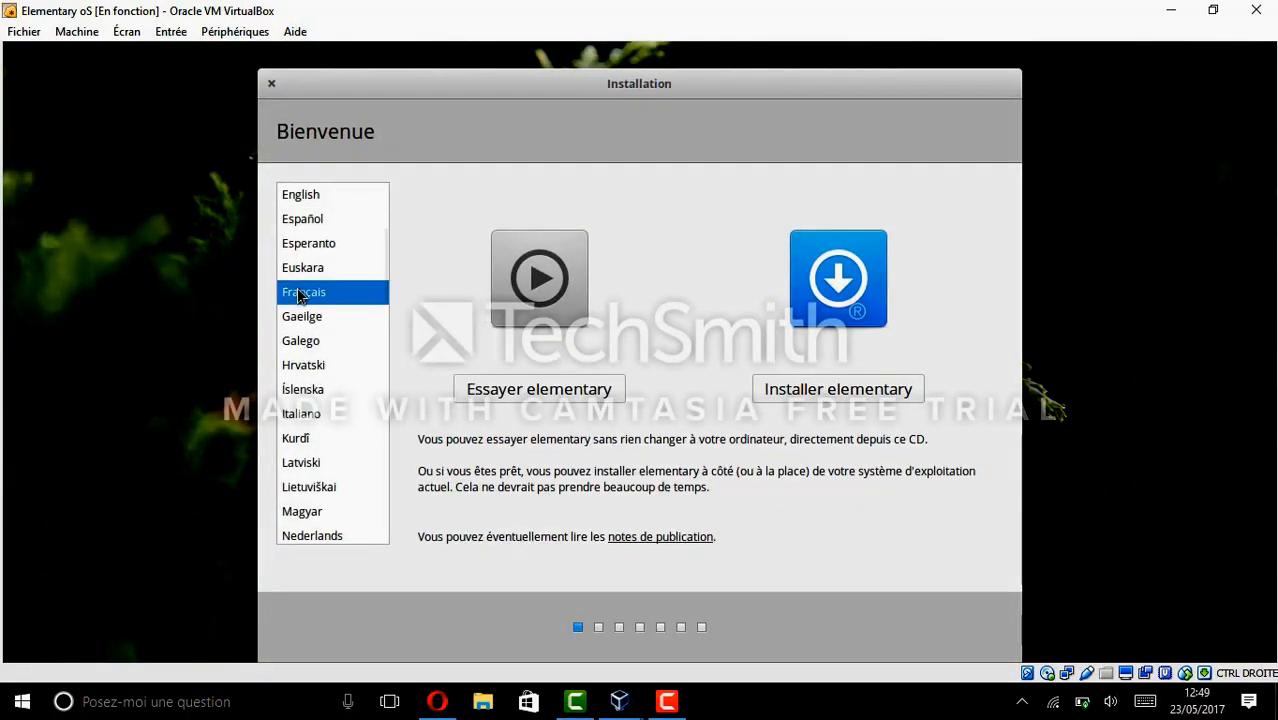
left_click(828, 392)
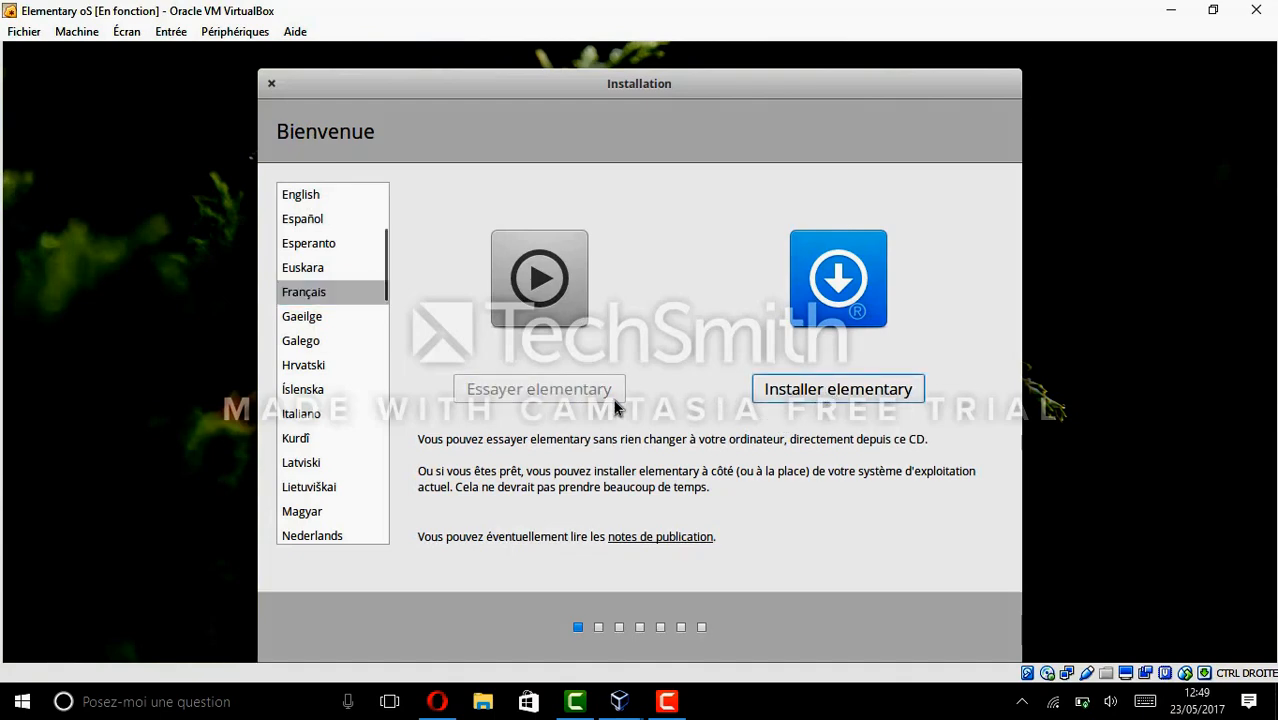
left_click(868, 397)
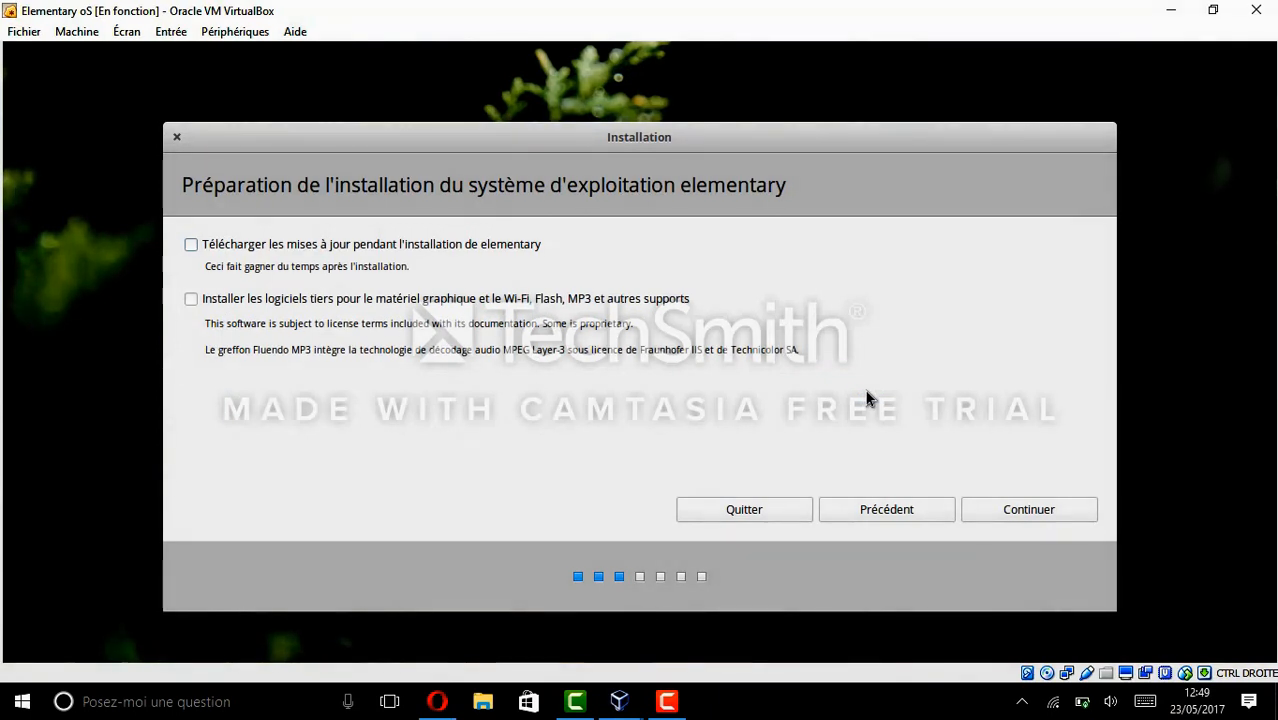
Enable downloading updates during installation, then choose to erase the disk and install elementary.
left_click(490, 244)
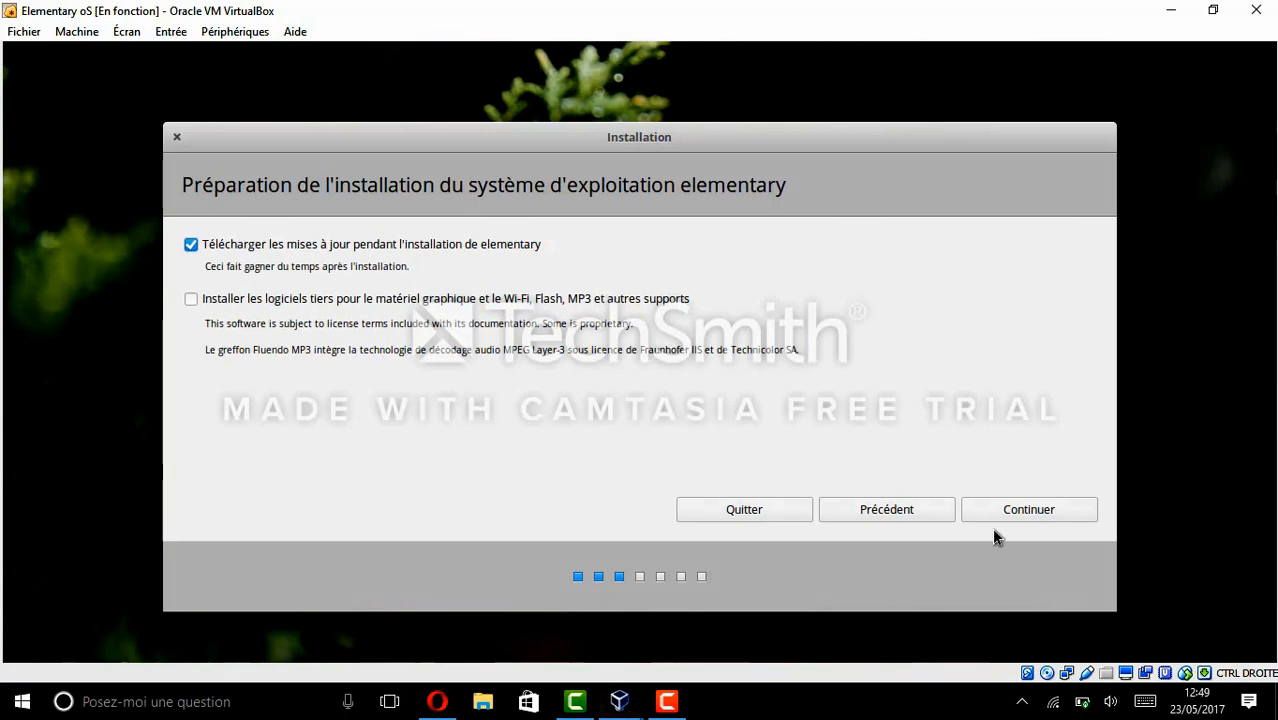
left_click(1023, 513)
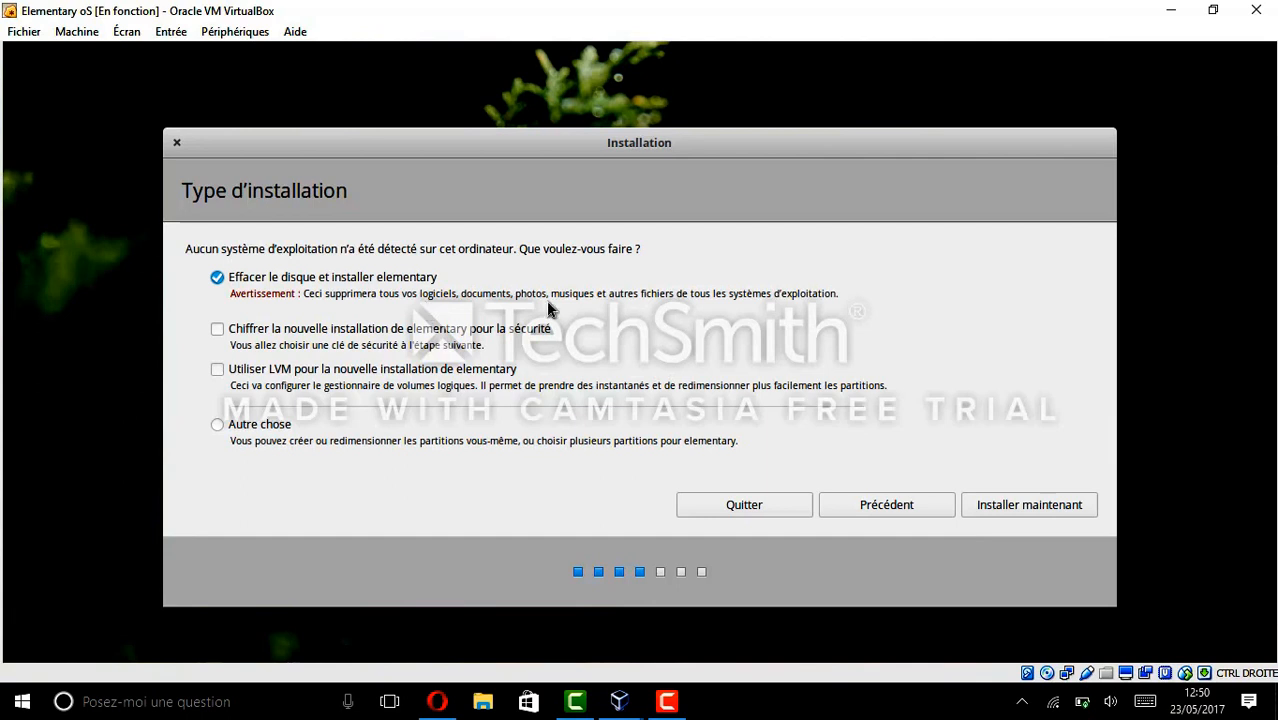
left_click(1035, 506)
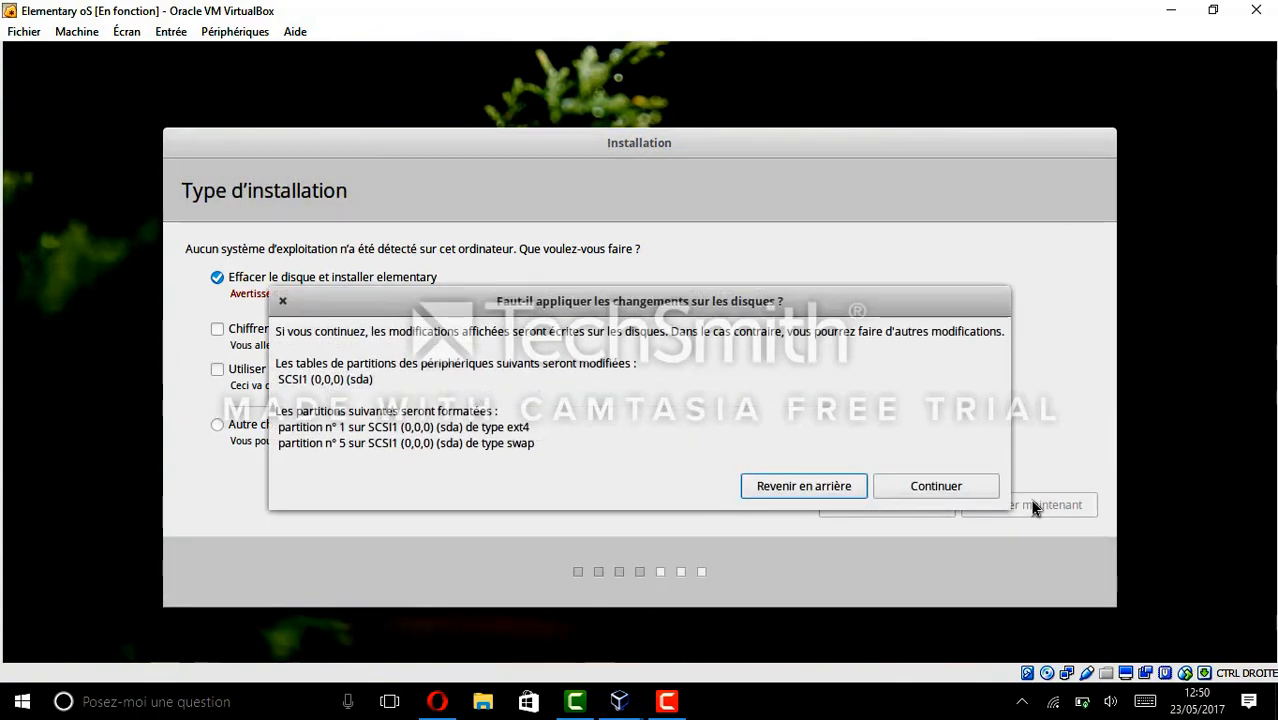
Confirm writing the partition changes to disk, reaching the location step with Paris.
left_click(913, 494)
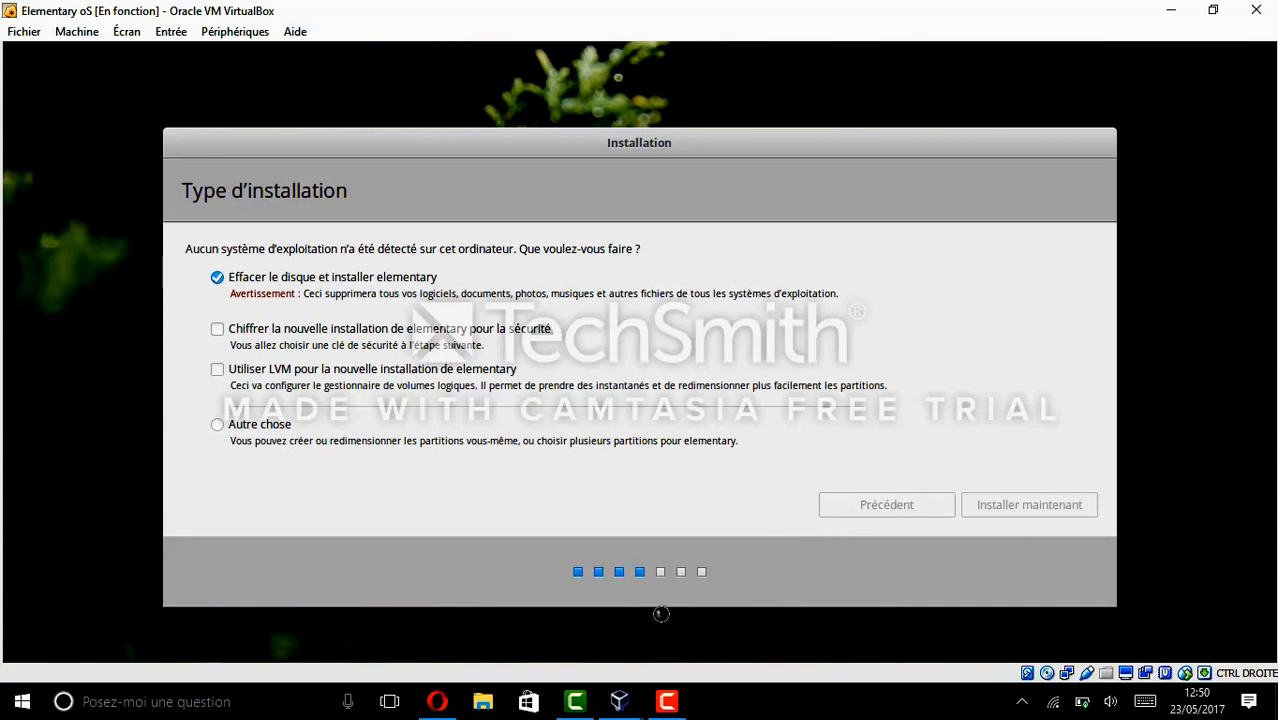
left_click(667, 703)
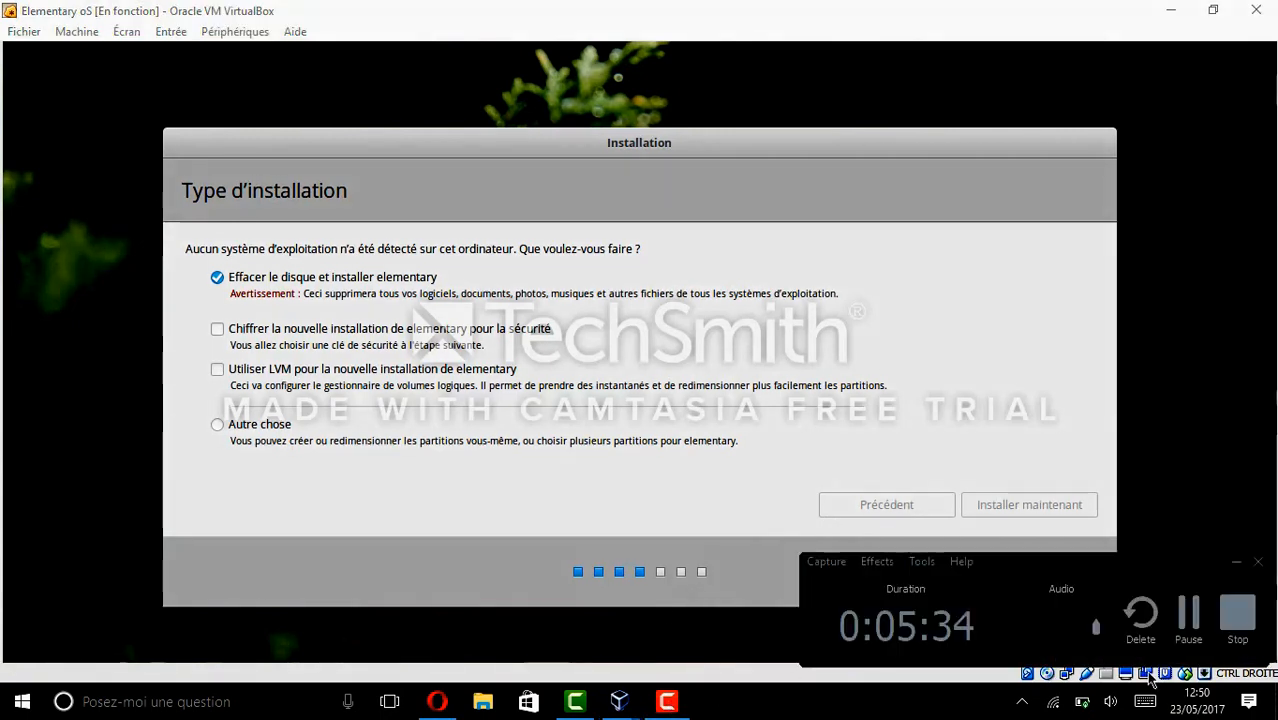
left_click(1189, 641)
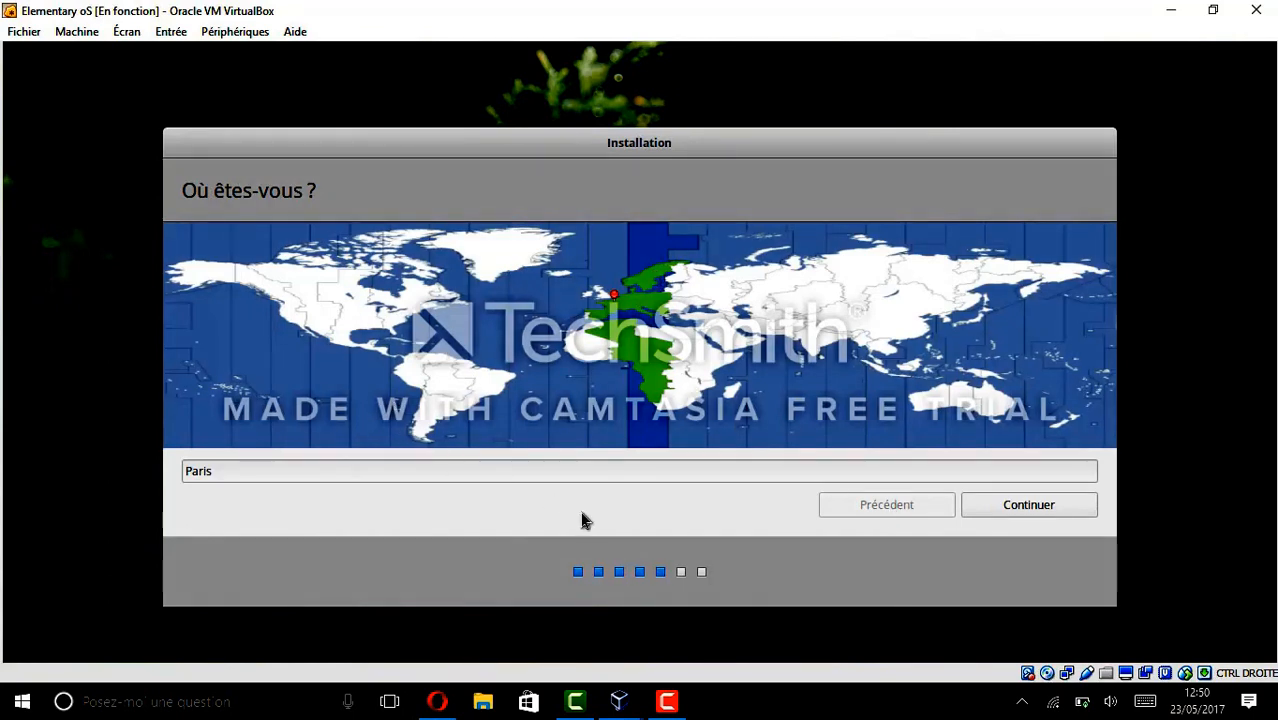
Accept Paris as the location and Français as the keyboard layout.
left_click(995, 502)
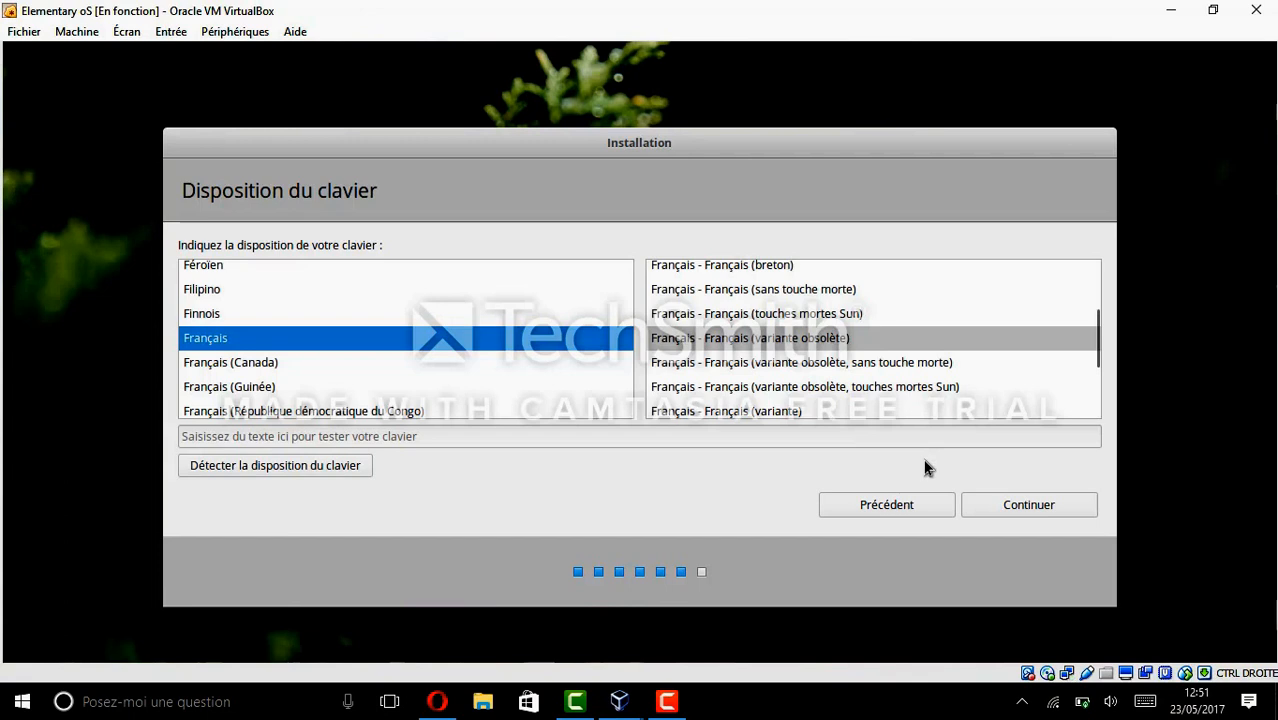
left_click(1008, 511)
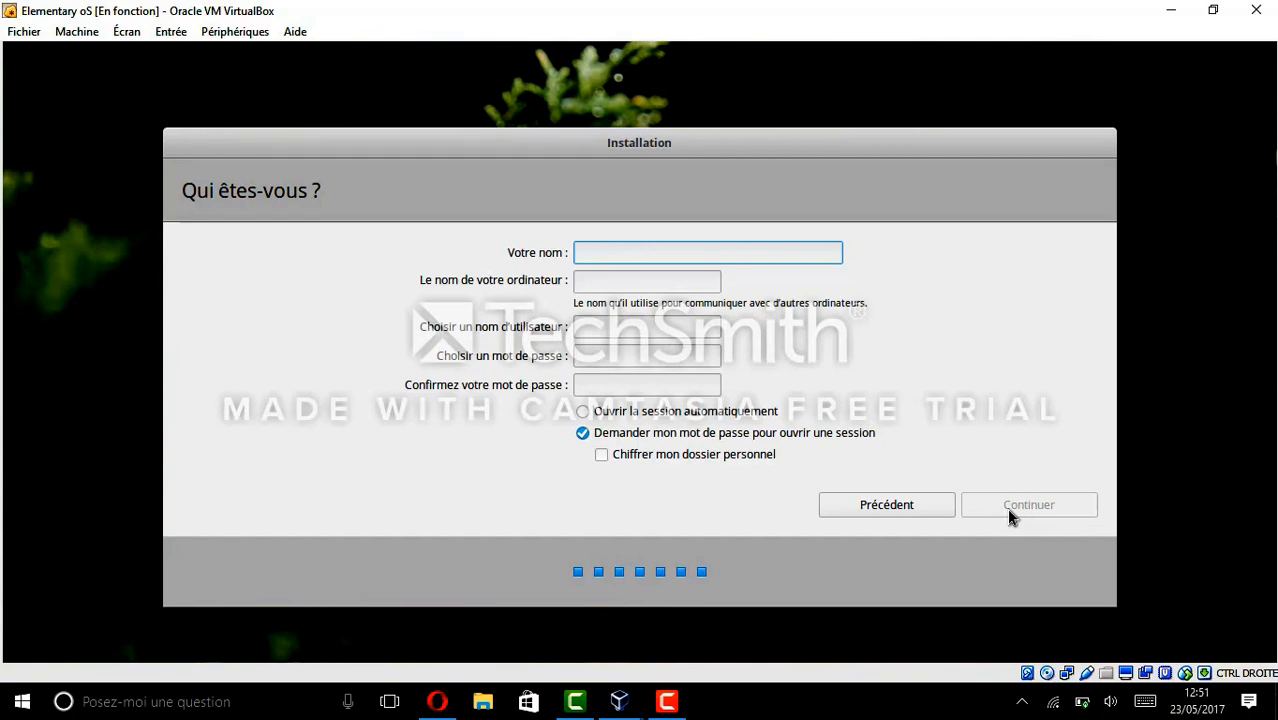
Enter 'Test' as the user name and type the account password.
type("T")
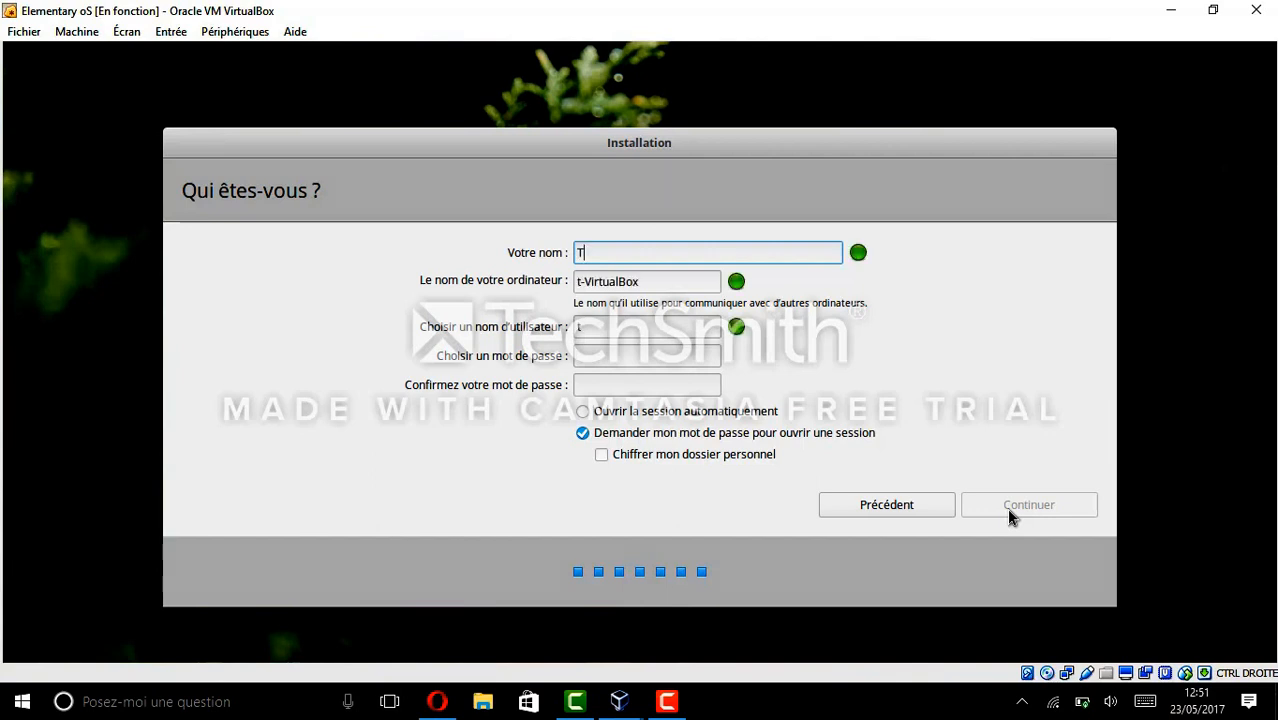
type("est")
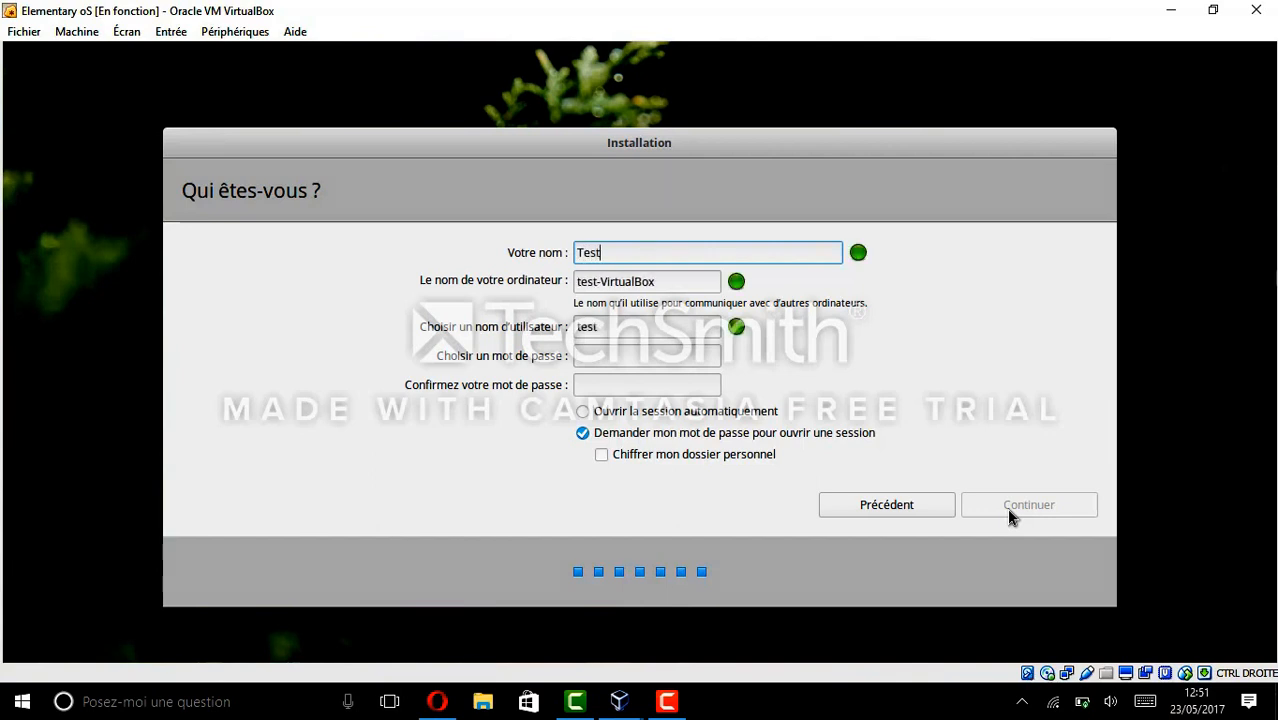
left_click(665, 350)
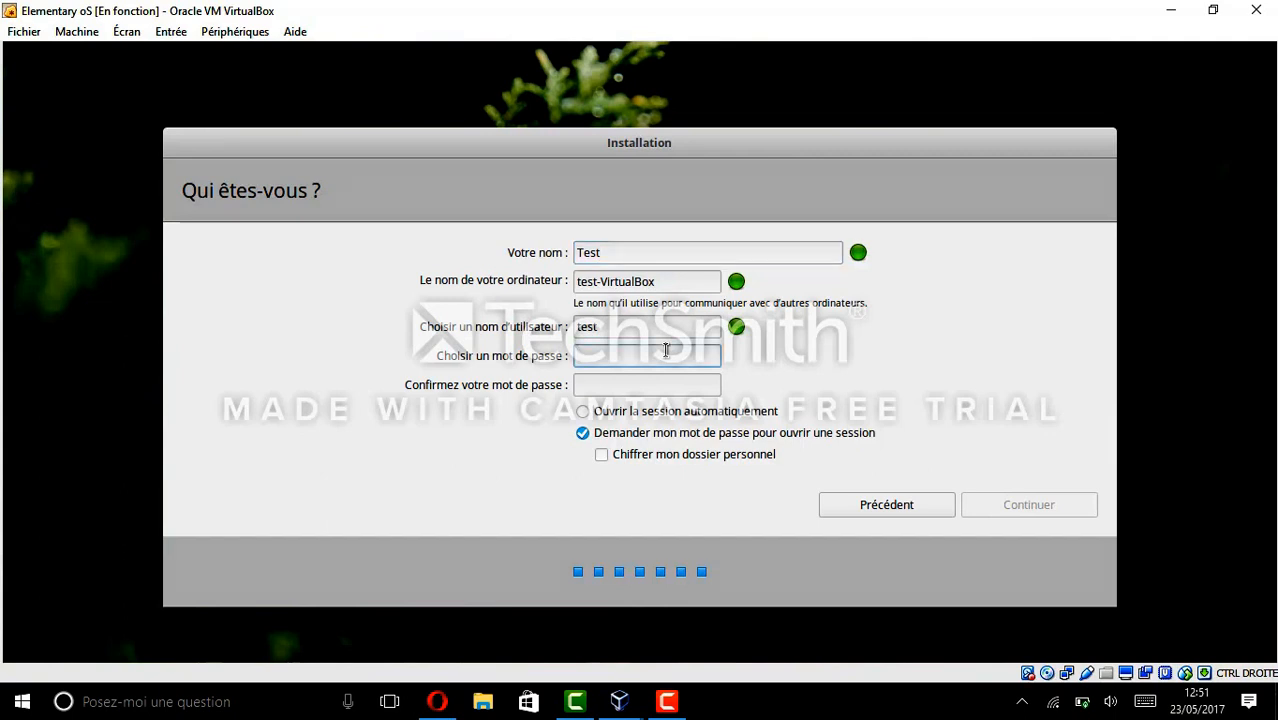
type("te")
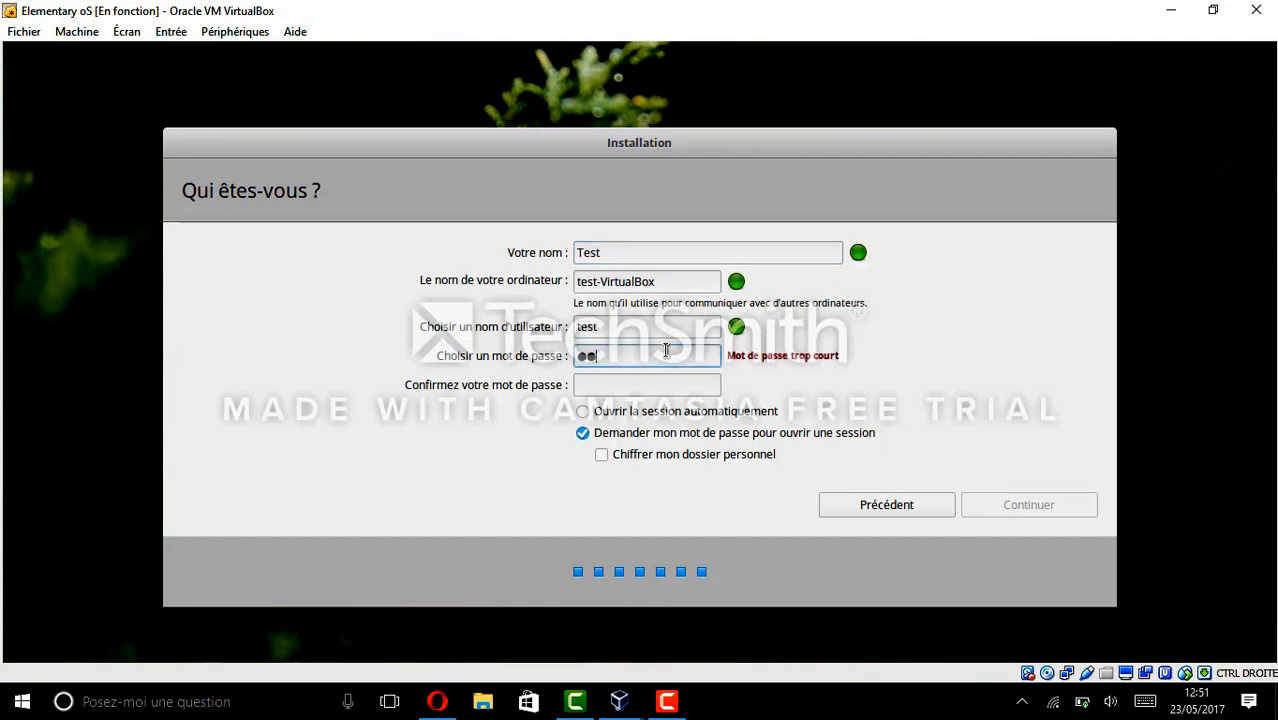
key("BackSpace")
type("est12")
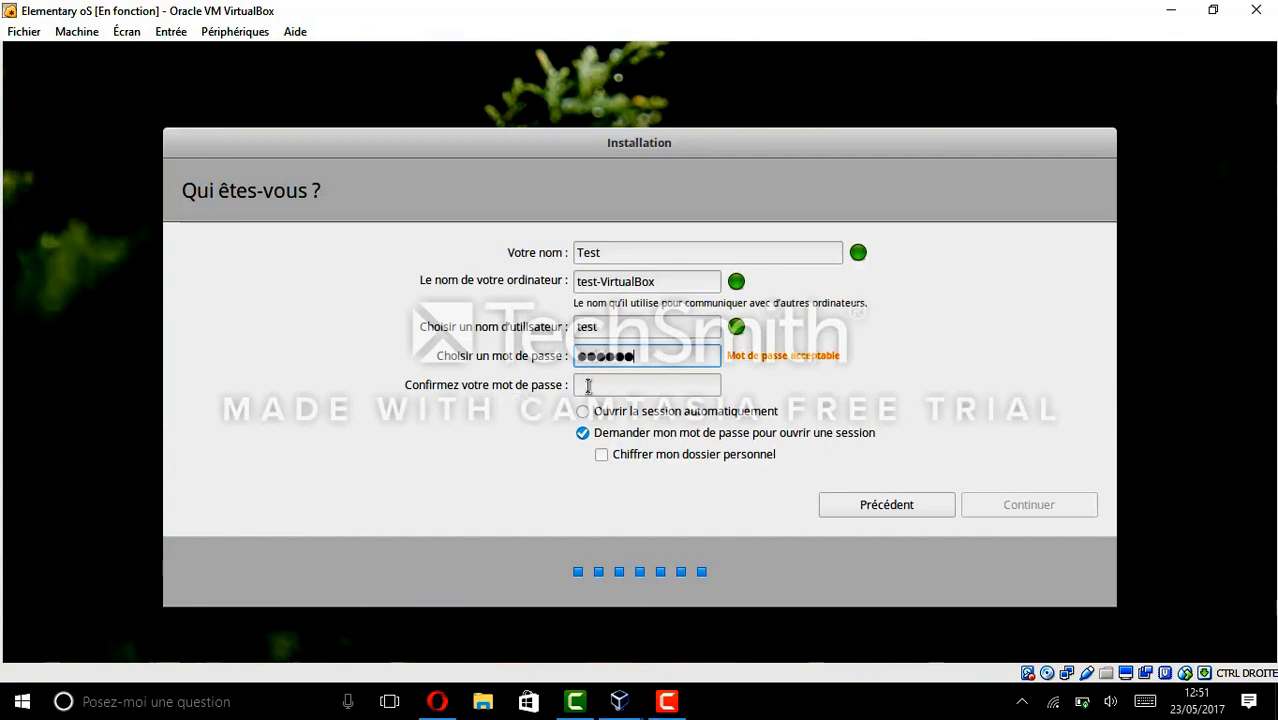
Confirm the password, choose automatic login, and start the installation.
left_click(588, 386)
type("test12")
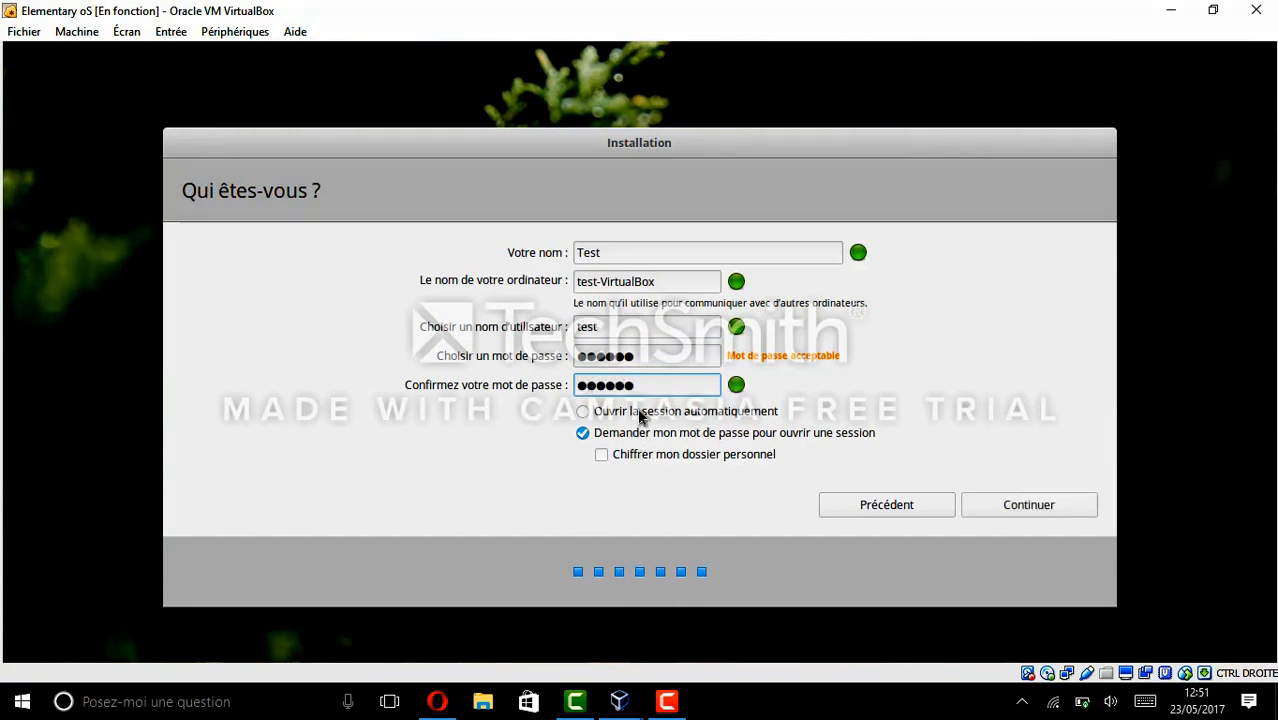
left_click(598, 412)
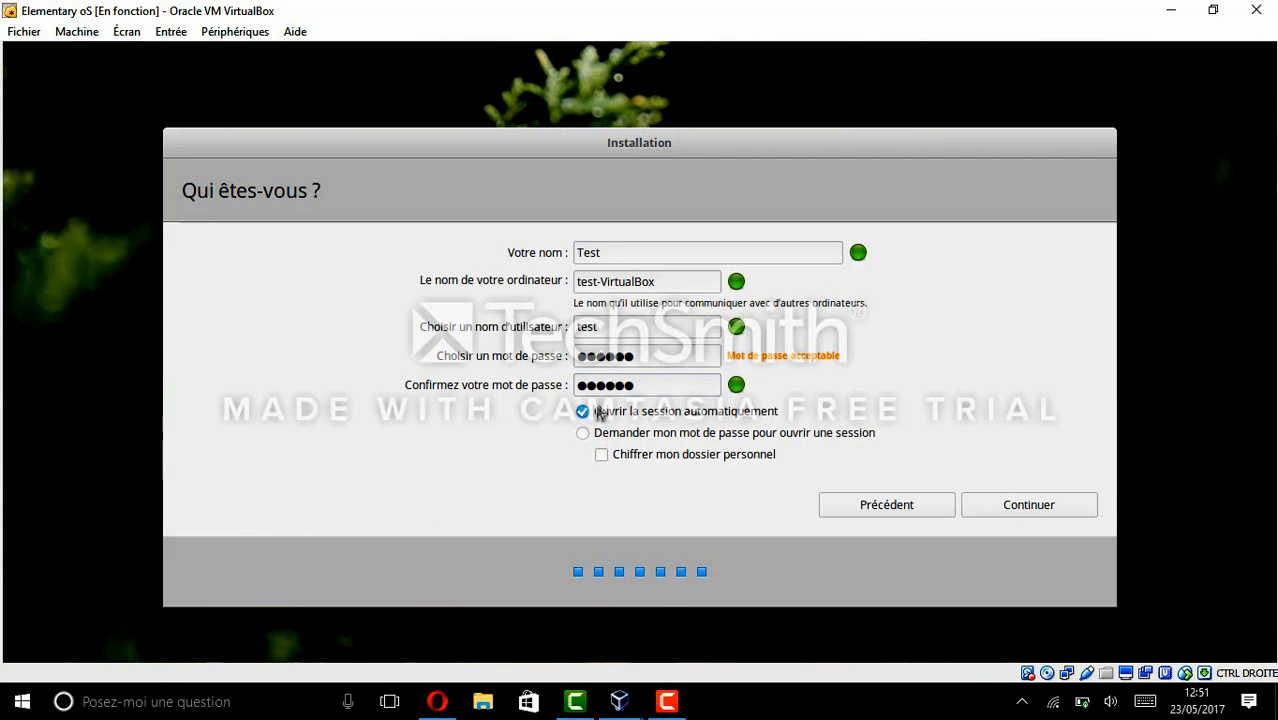
left_click(1040, 503)
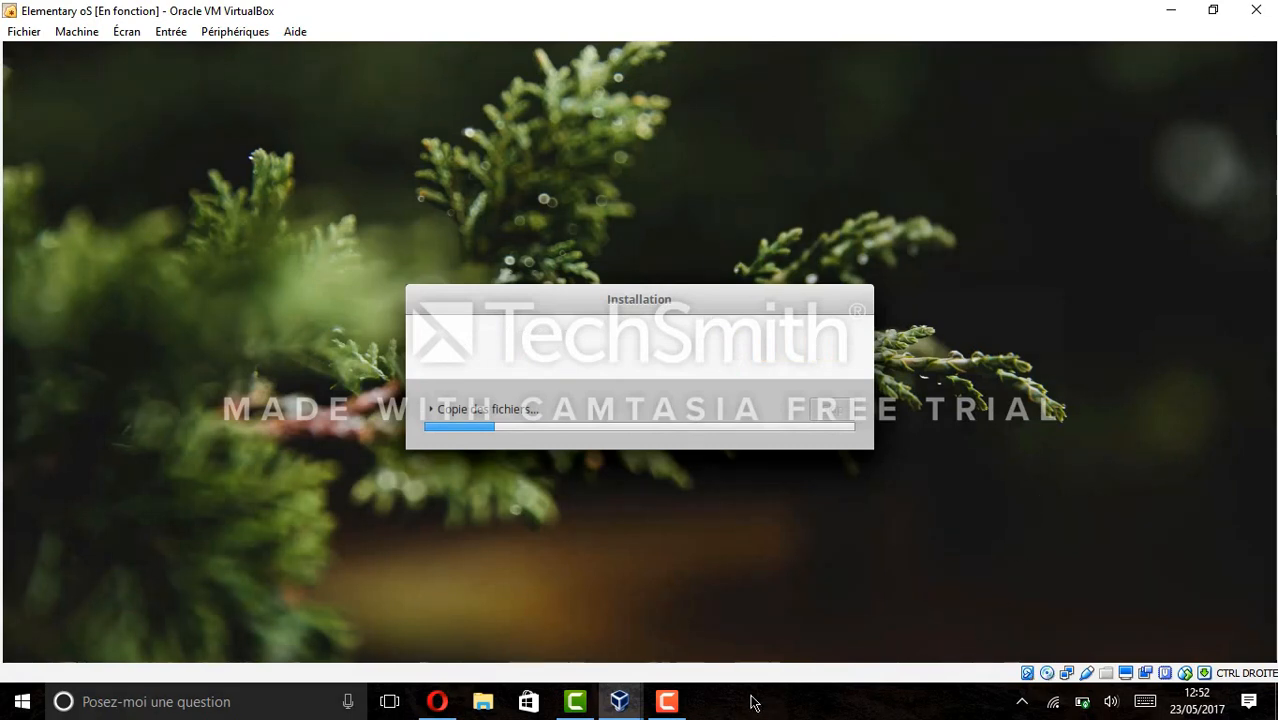
Choose 'Redémarrer maintenant' in the 'Installation terminée' dialog to reboot the VM.
left_click(666, 701)
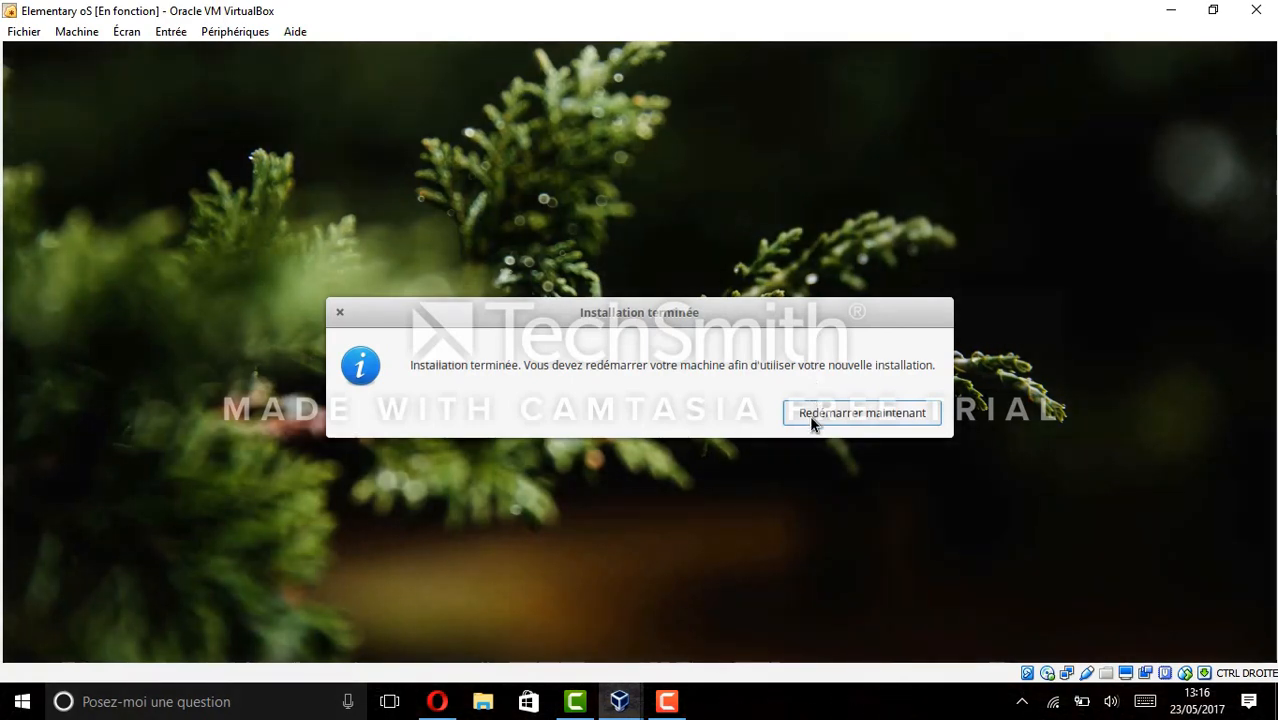
left_click(812, 420)
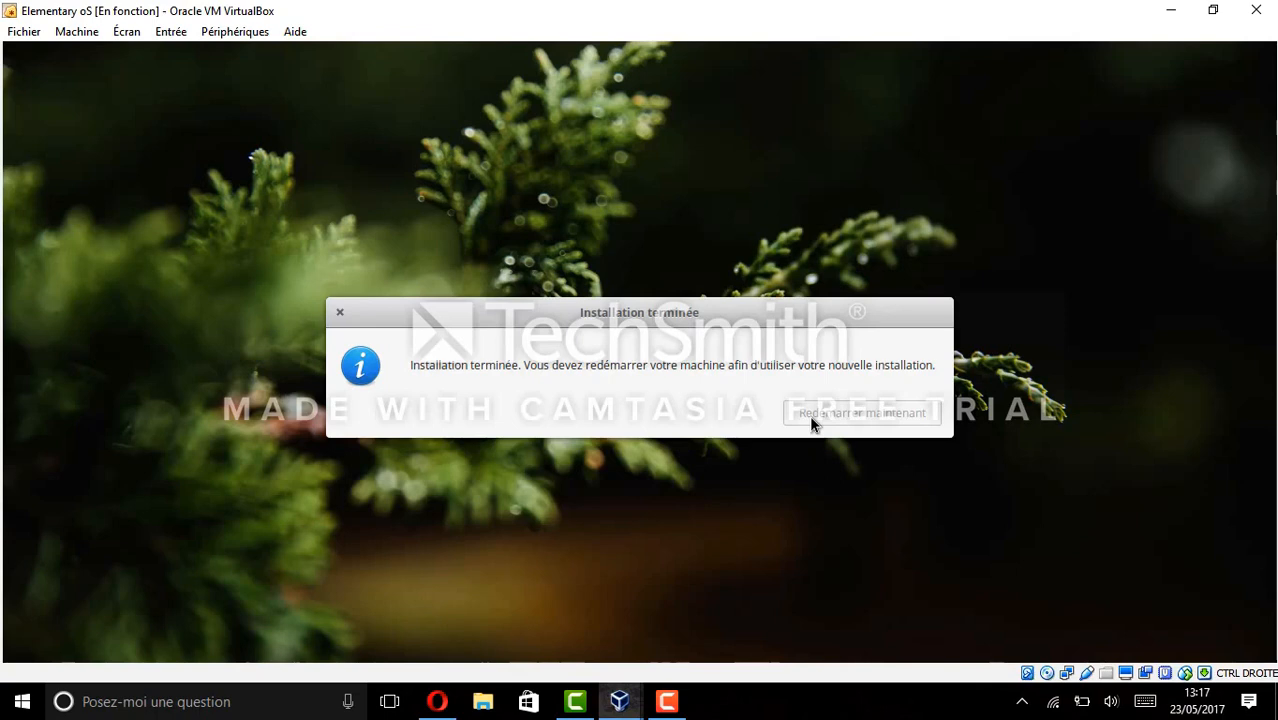
left_click(809, 415)
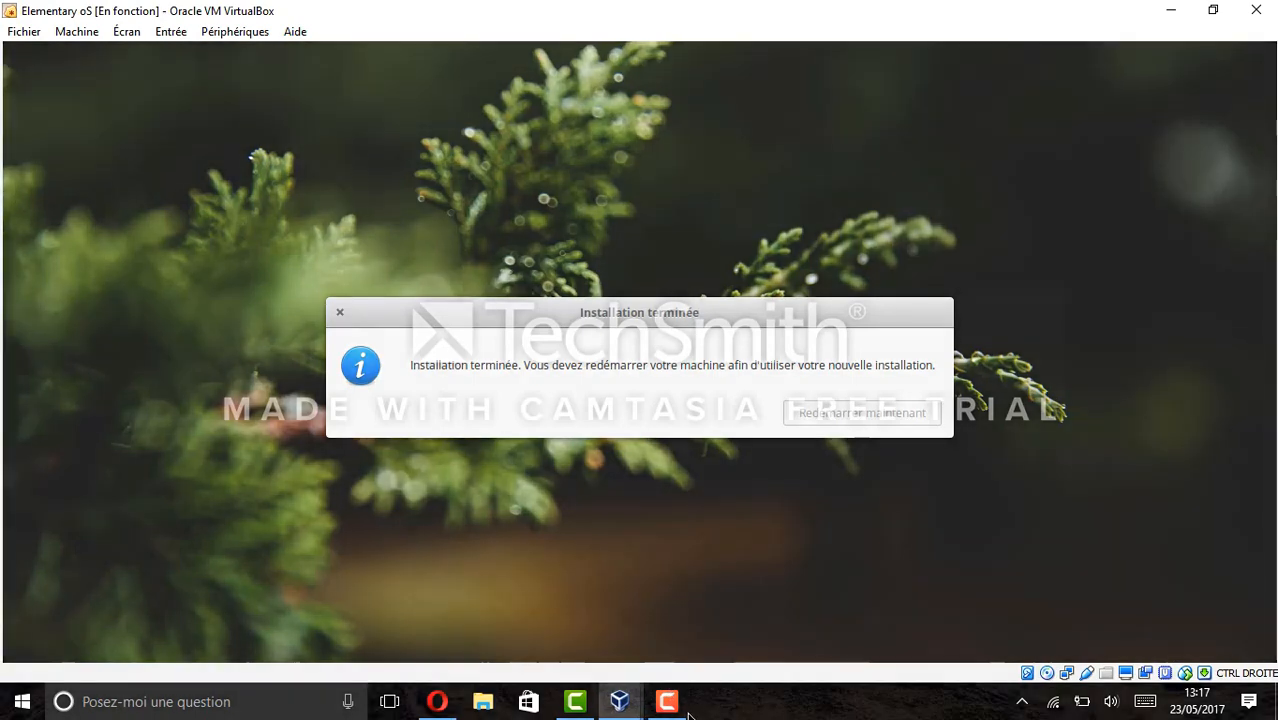
left_click(688, 711)
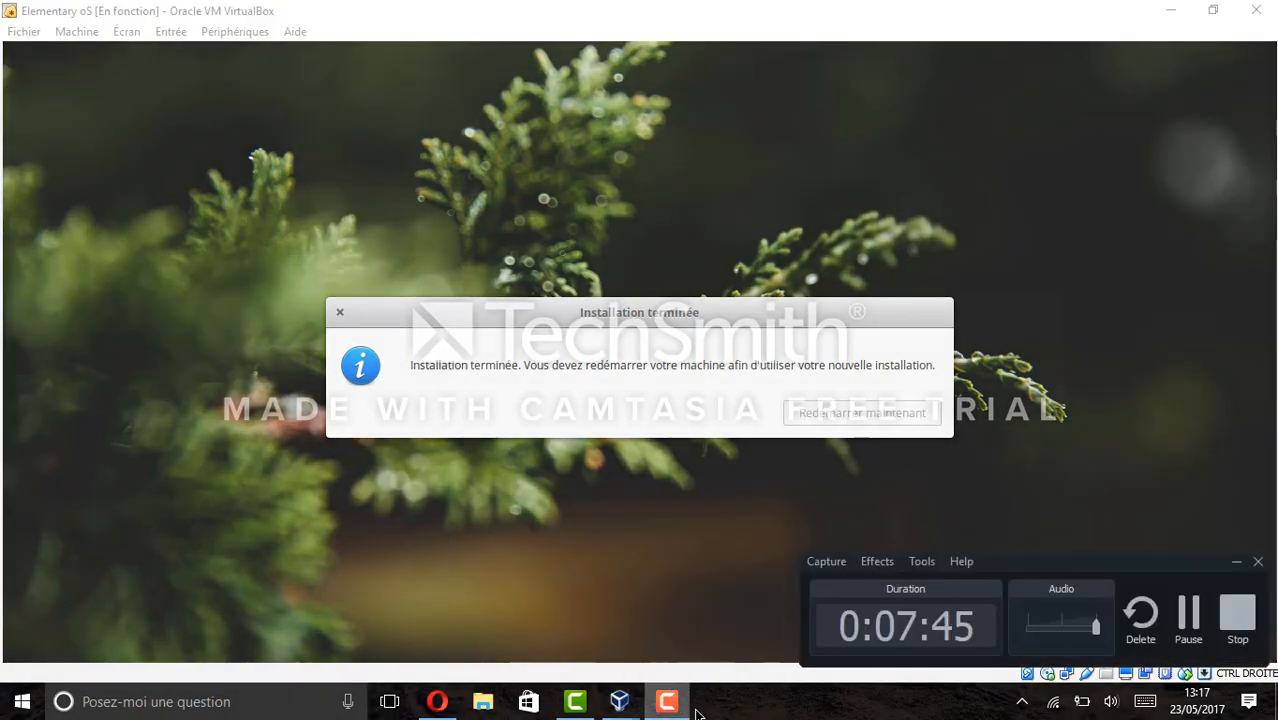
left_click(1190, 643)
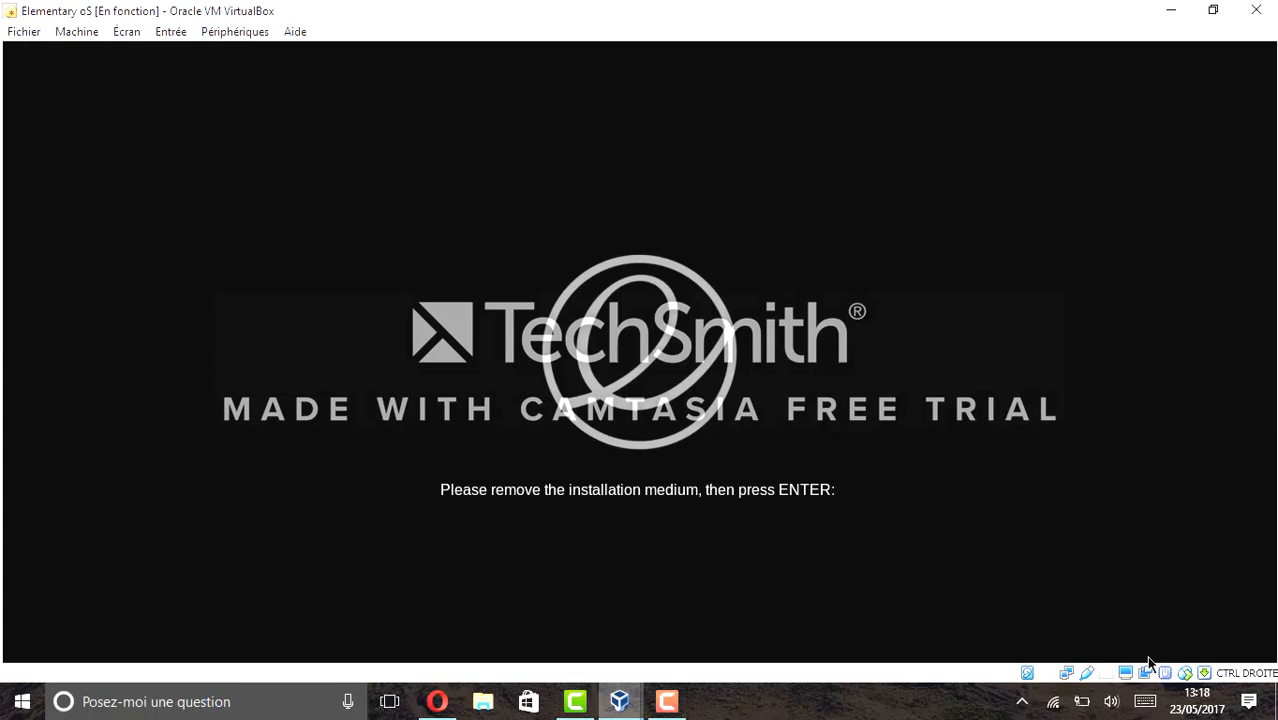
Confirm the installation medium is removed so the VM boots from its own disk.
key("Return")
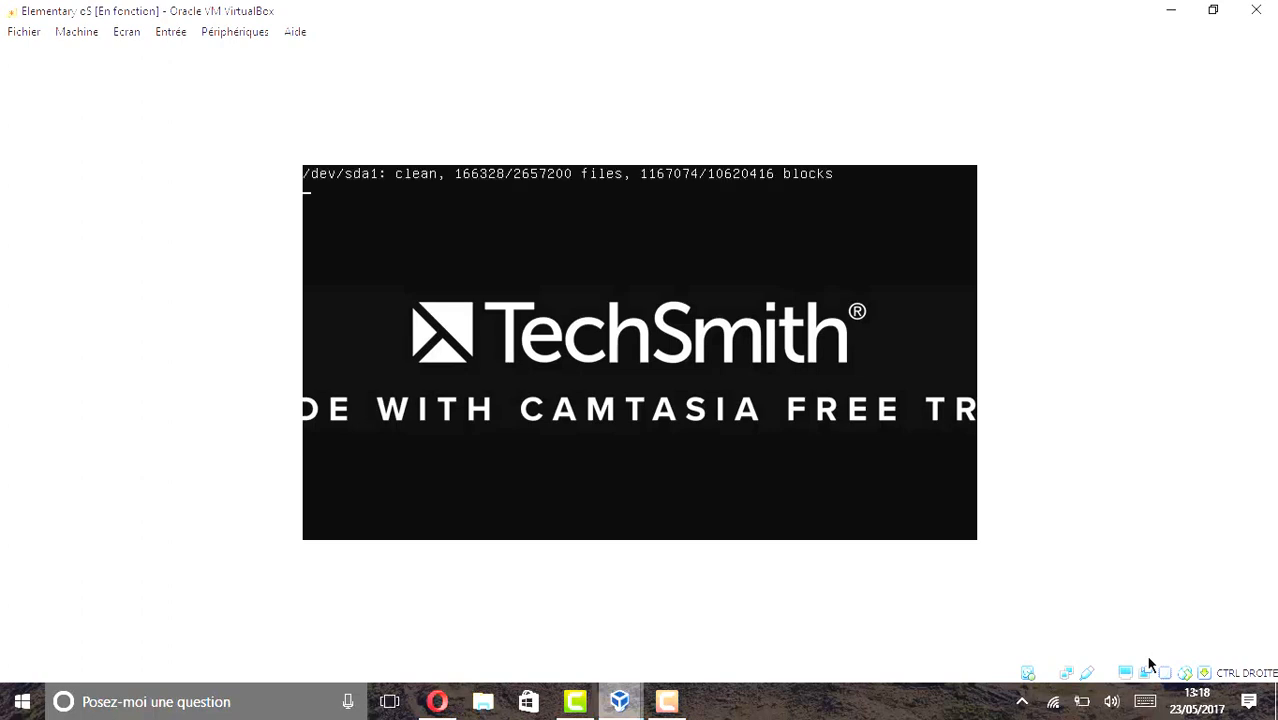
Close the Wired network popover on the new elementary OS desktop.
left_click(684, 713)
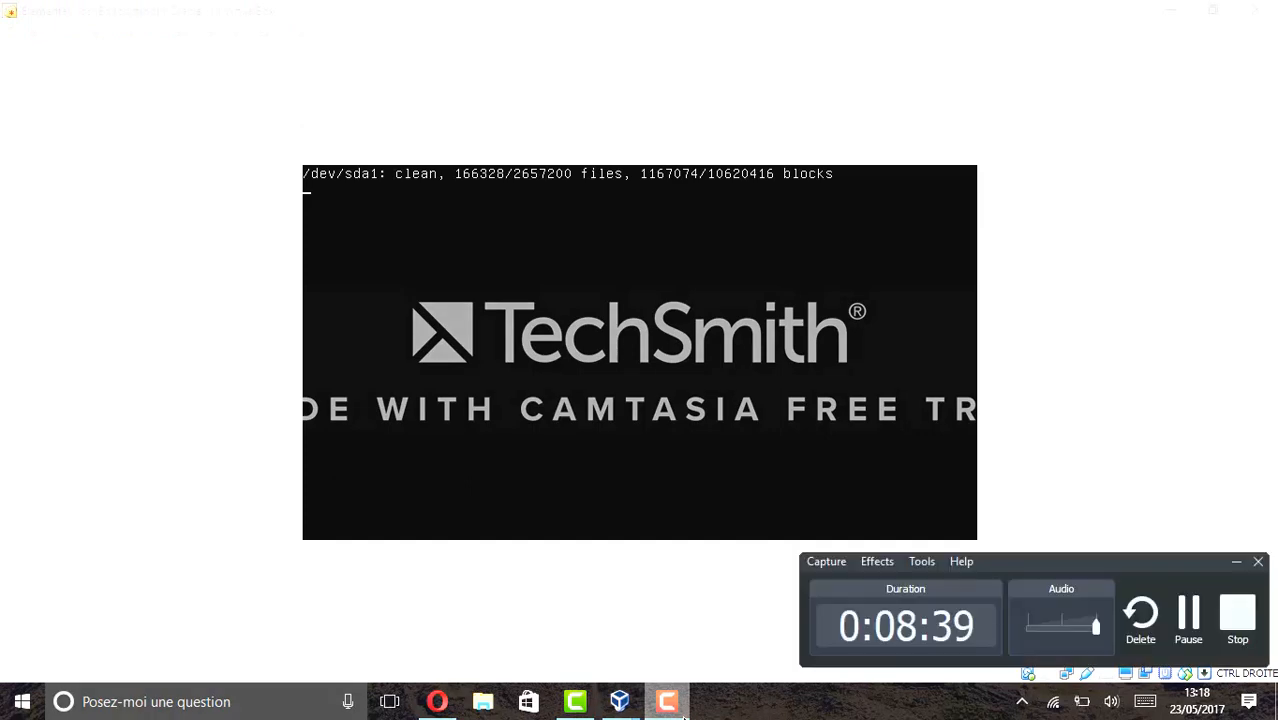
left_click(1184, 618)
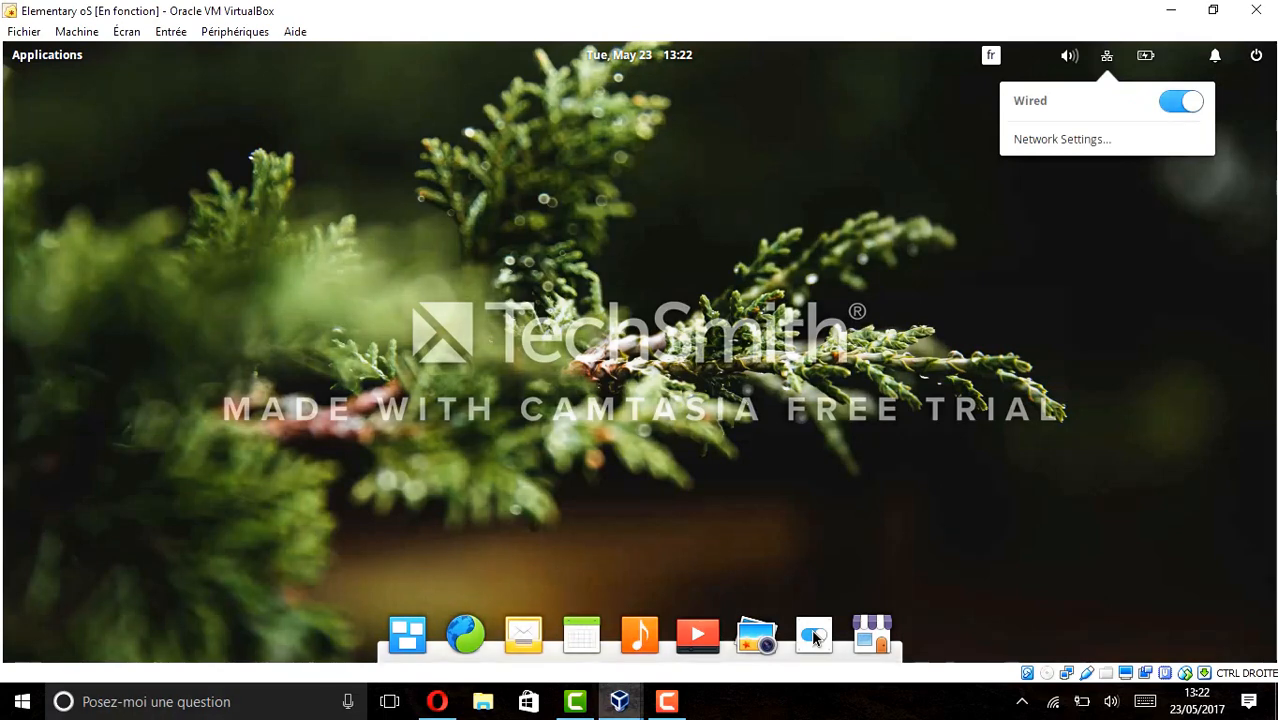
left_click(27, 61)
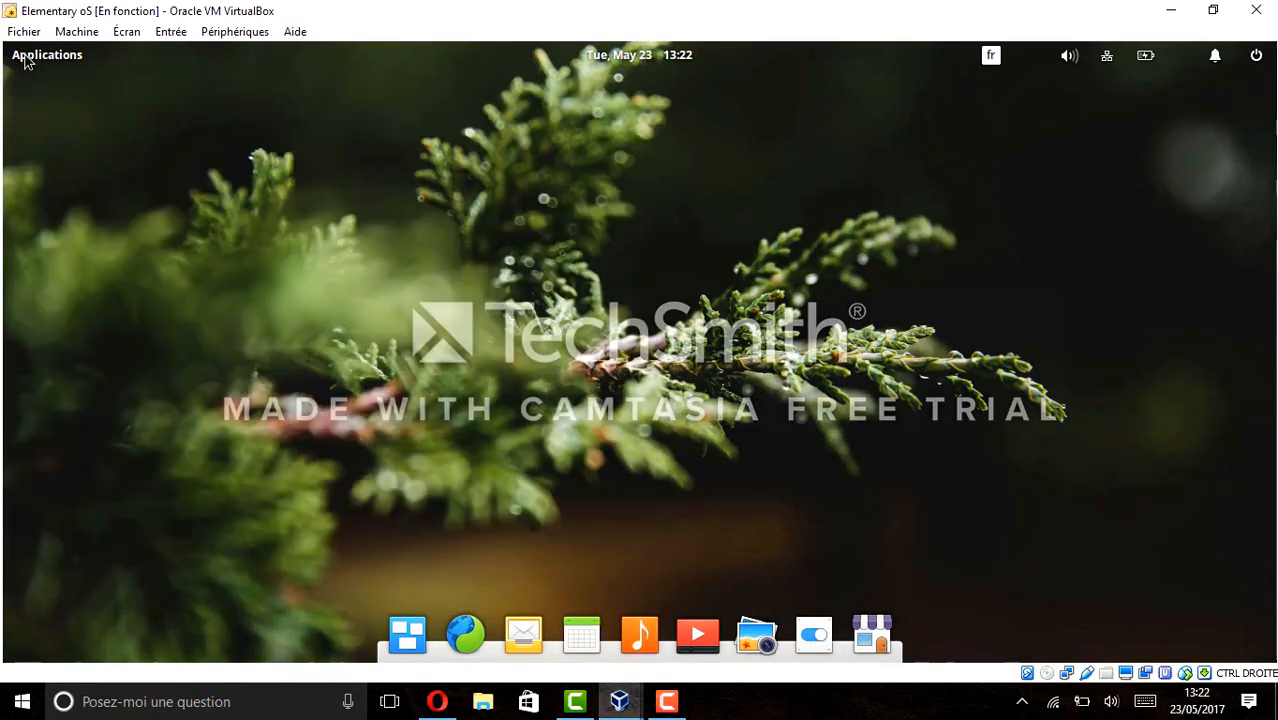